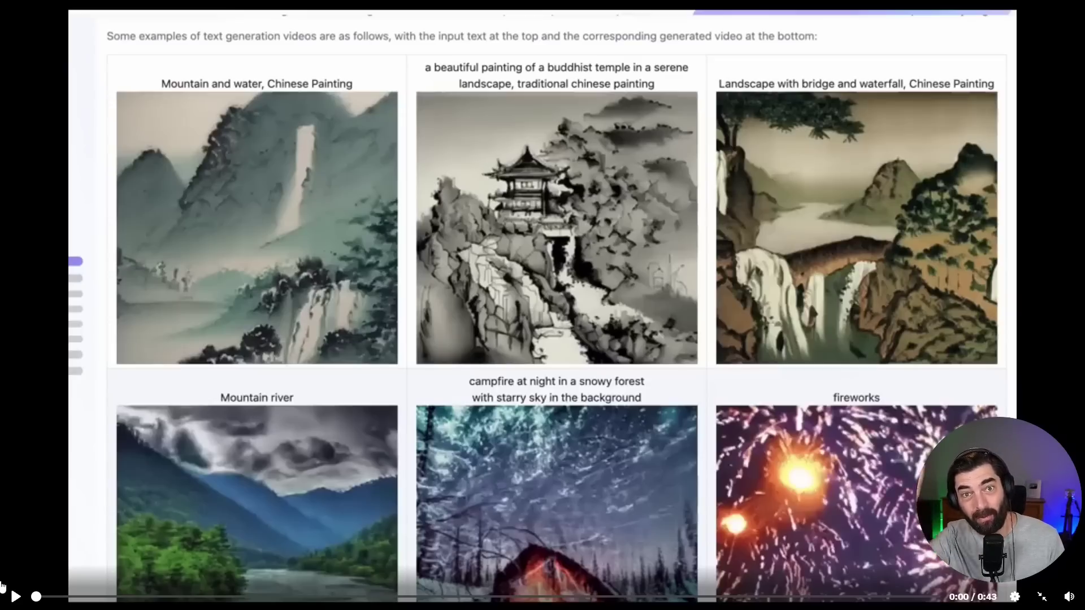
# Play the 43-second Reddit demo clip to the end and exit full-screen playback.
pyautogui.click(15, 597)
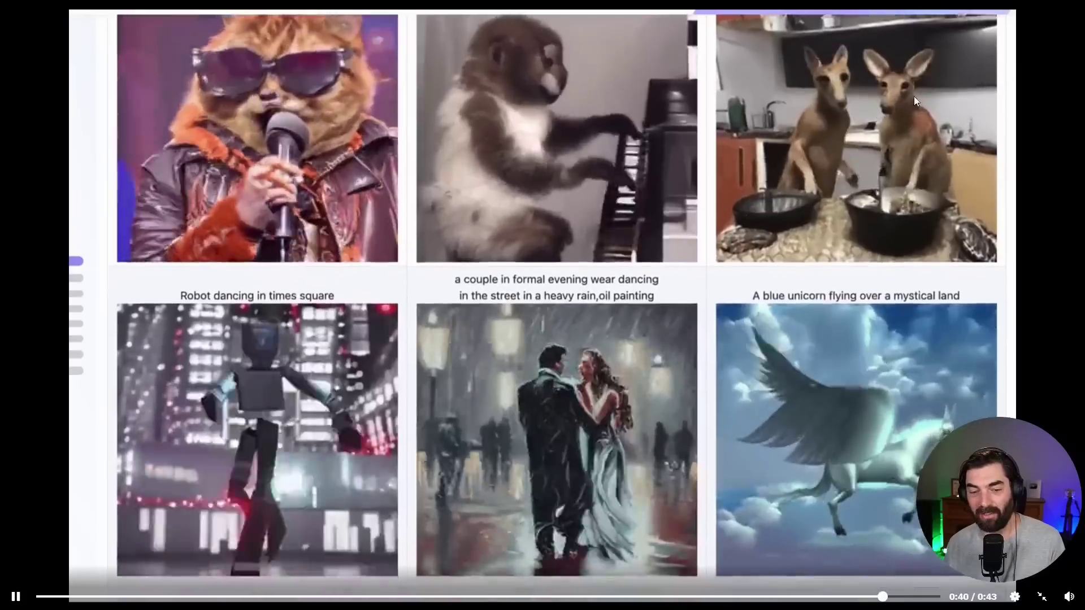
pyautogui.press('Escape')
pyautogui.scroll(-1, 162, 185)
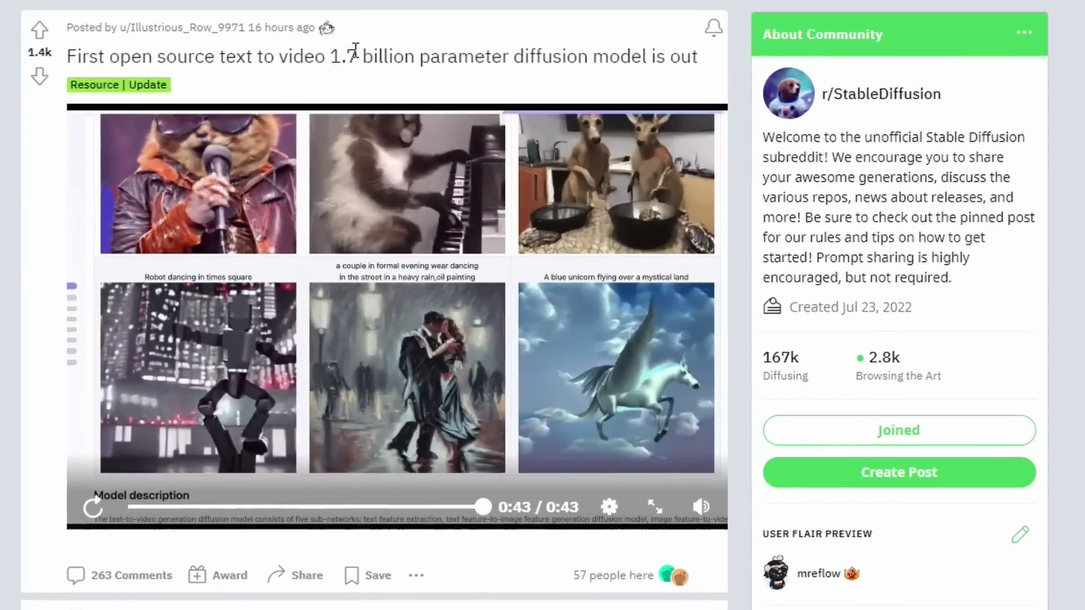
# Highlight the diffusion-model part of the post title, then switch to the ModelScope Text To Video Synthesis space.
pyautogui.moveTo(385, 58); pyautogui.dragTo(693, 61)
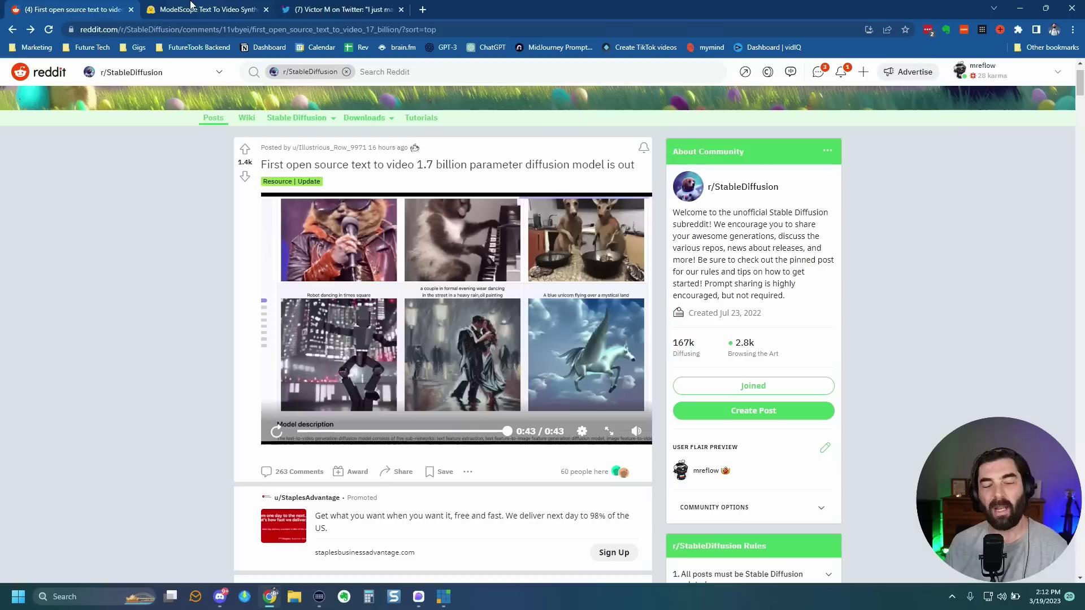
pyautogui.click(190, 8)
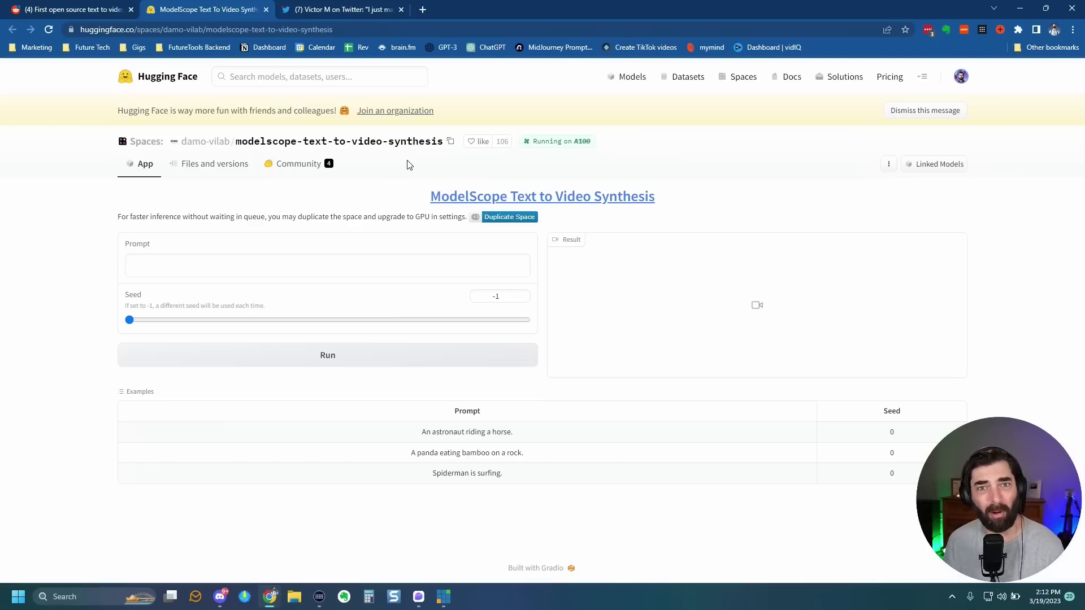
# Watch the tweet's AI-made Star Wars clip full screen, then close the Twitter thread.
pyautogui.click(319, 7)
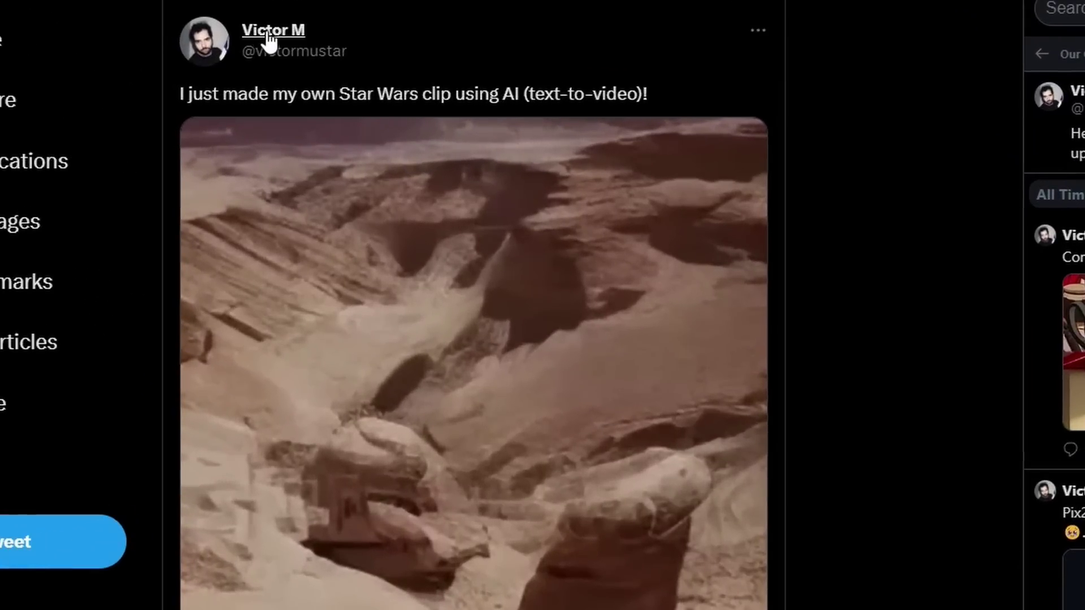
pyautogui.moveTo(395, 107)
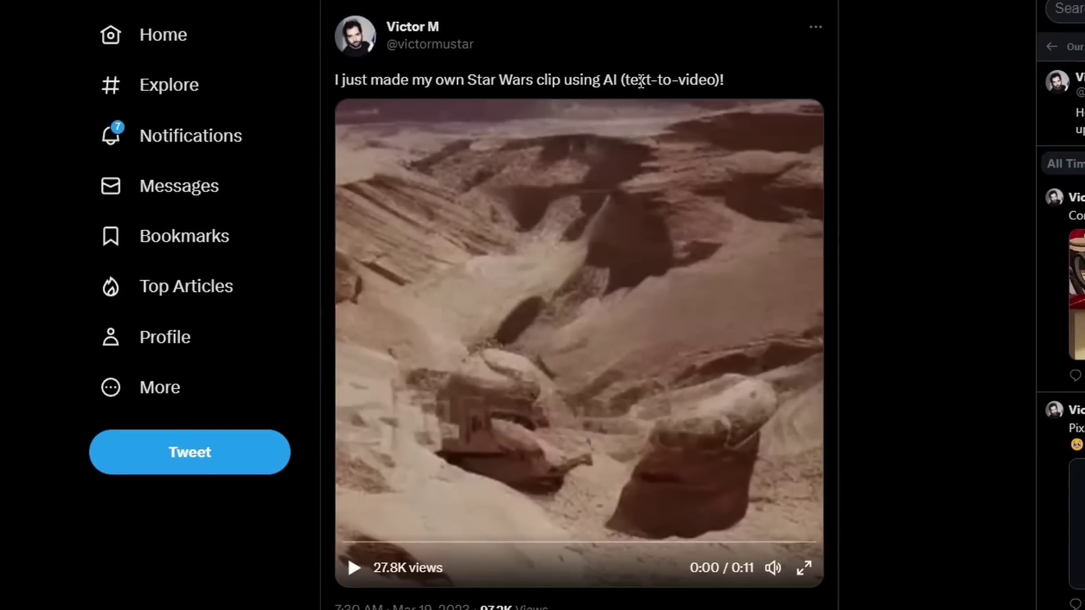
pyautogui.doubleClick(388, 538)
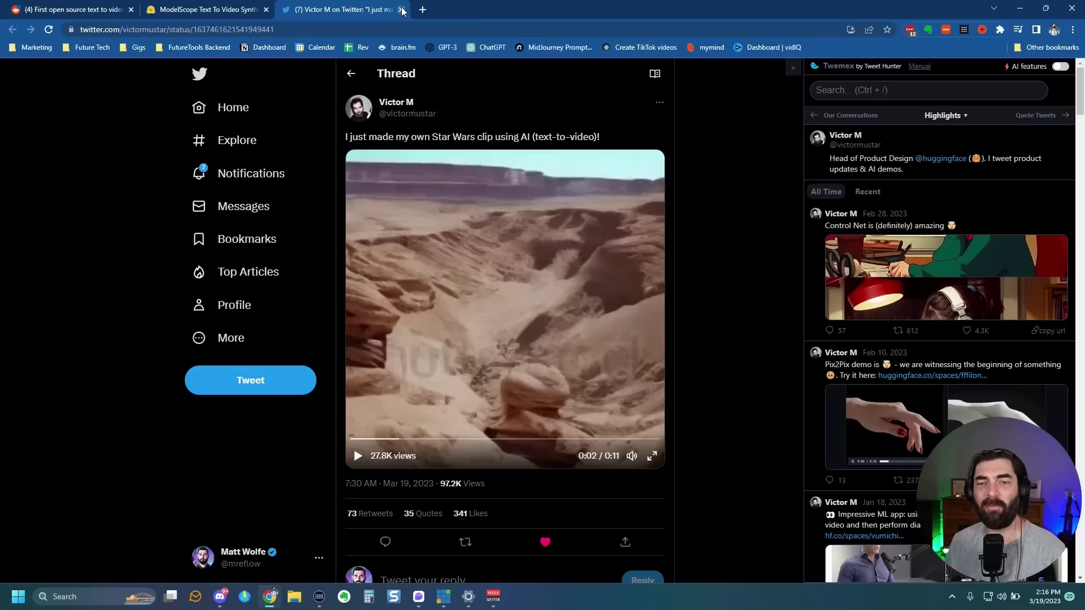
pyautogui.click(402, 10)
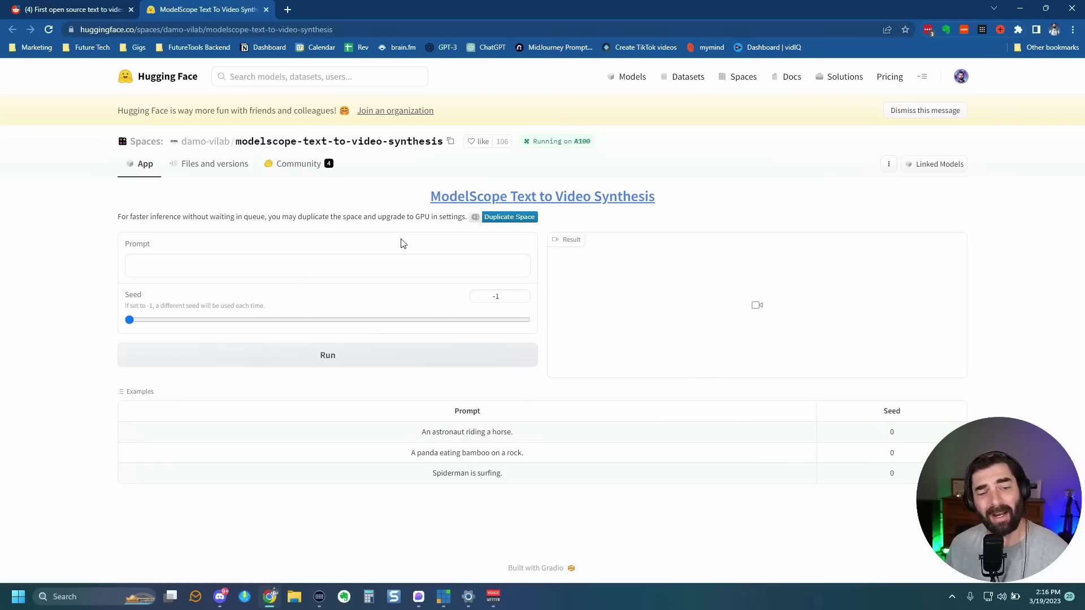
# Submit 'An alien eating a taco' twice and dismiss the space-too-busy error.
pyautogui.click(374, 263)
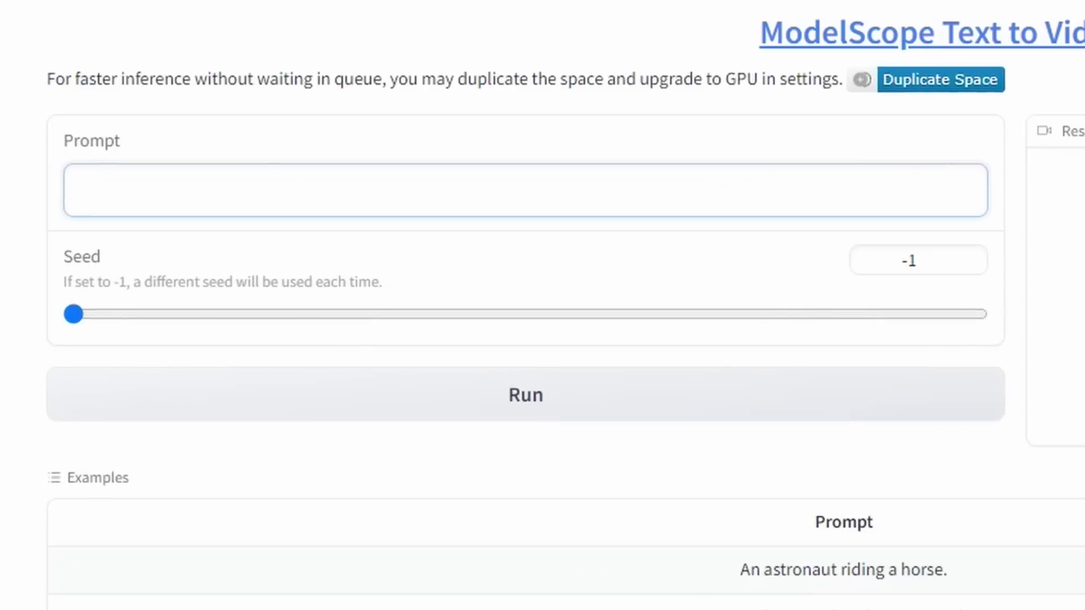
pyautogui.write('ing a taco')
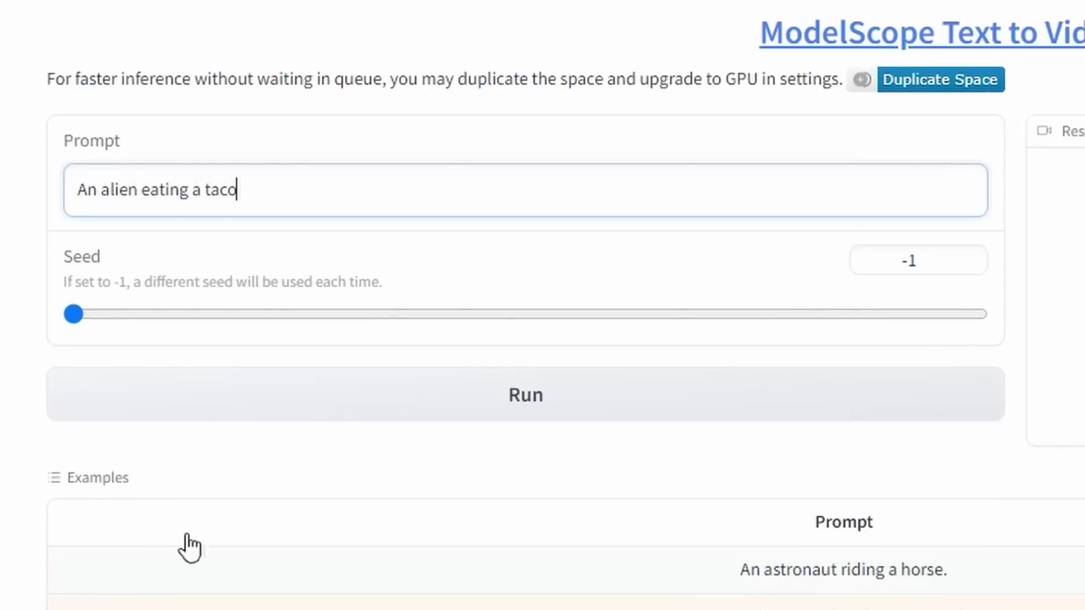
pyautogui.click(421, 395)
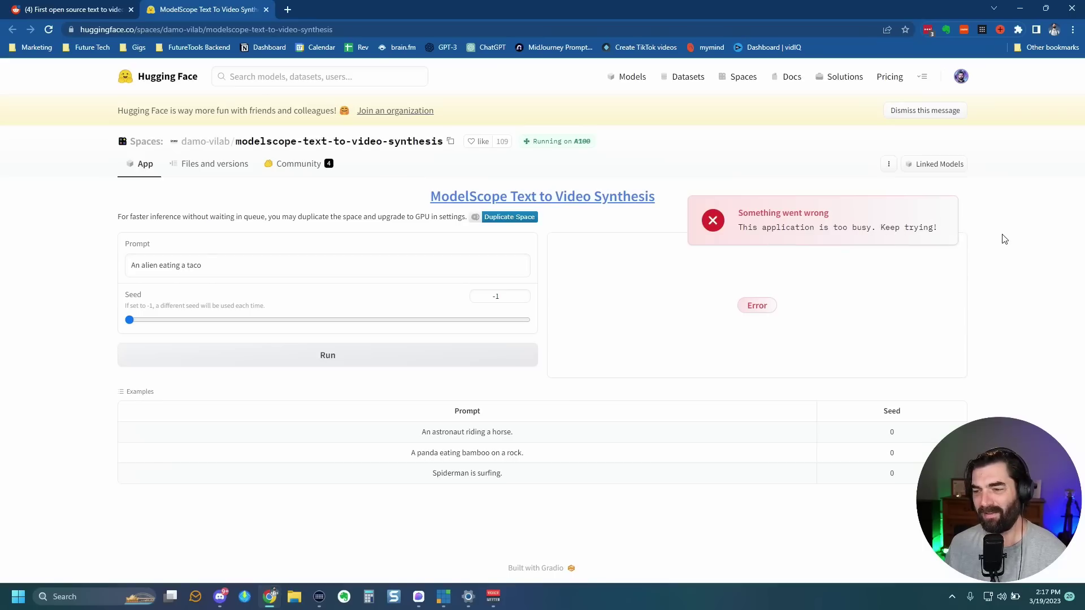
pyautogui.click(264, 357)
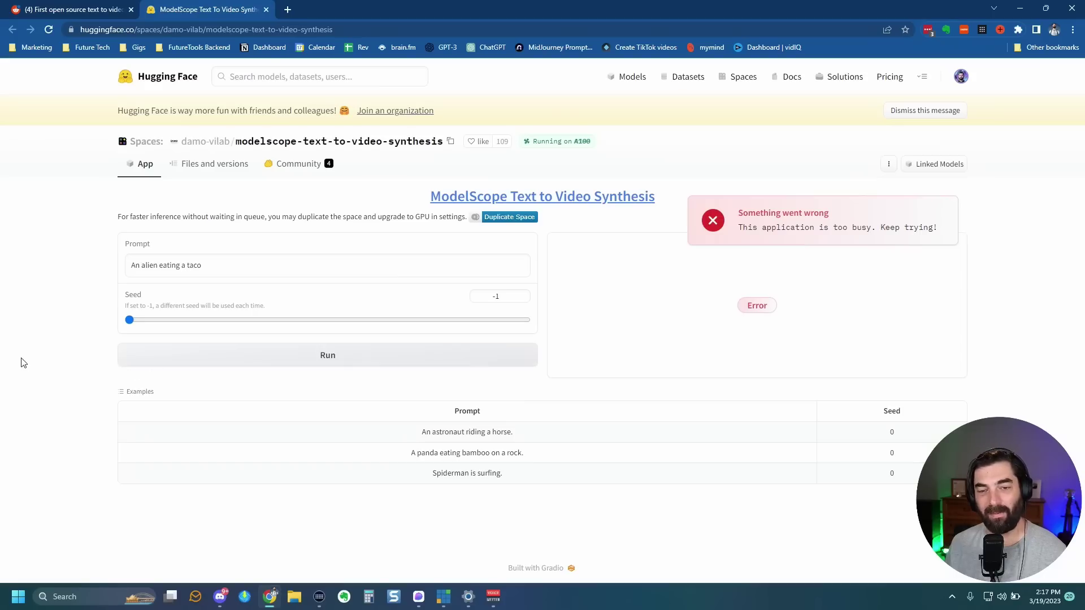
pyautogui.click(718, 227)
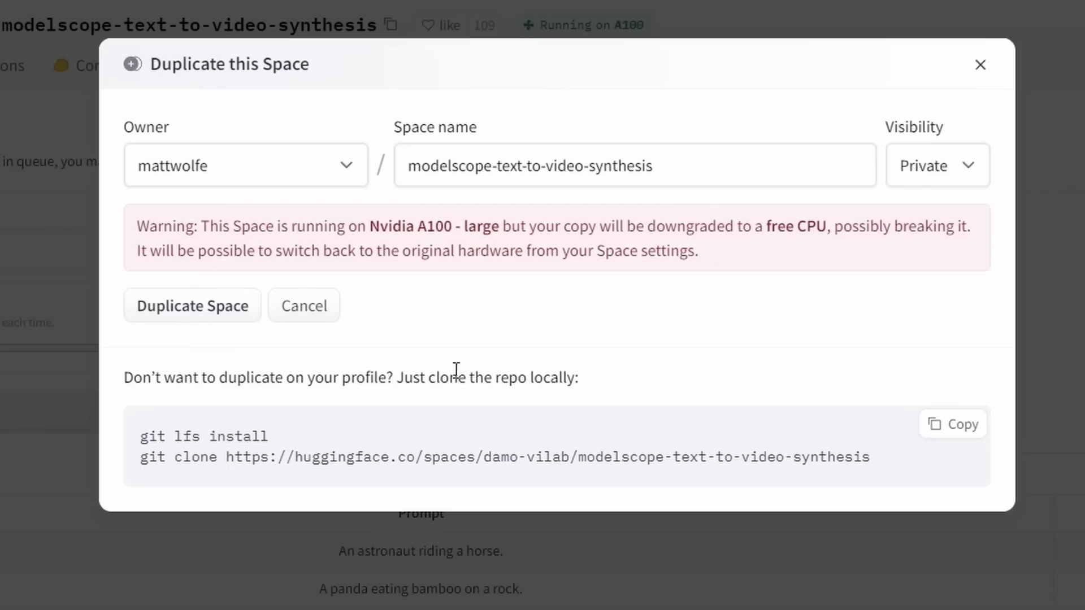
# Make a Private duplicate of the ModelScope space and bring up its hardware options.
pyautogui.click(199, 300)
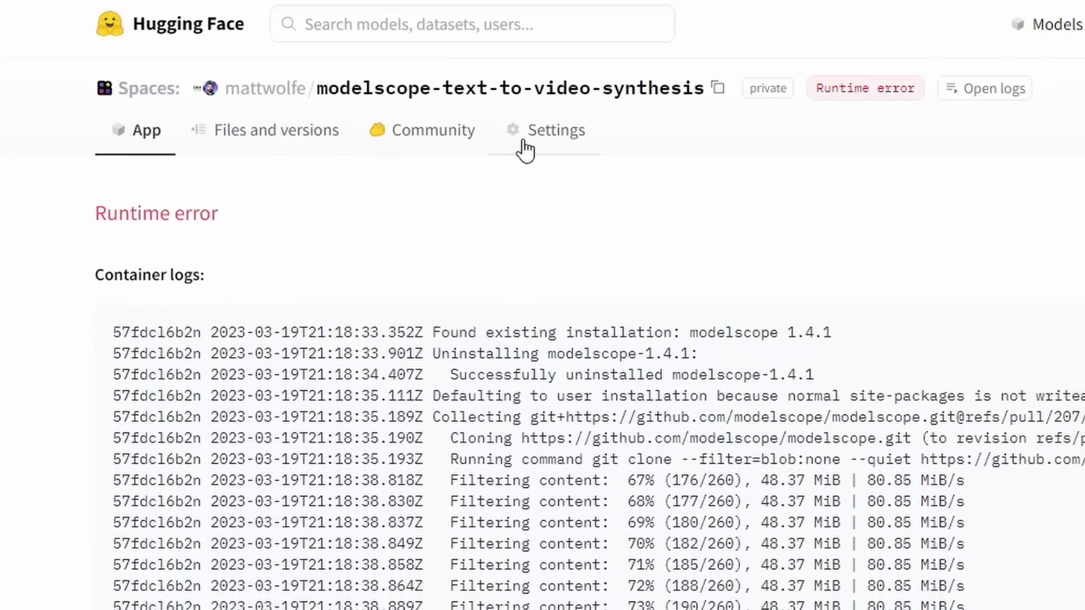
pyautogui.click(525, 150)
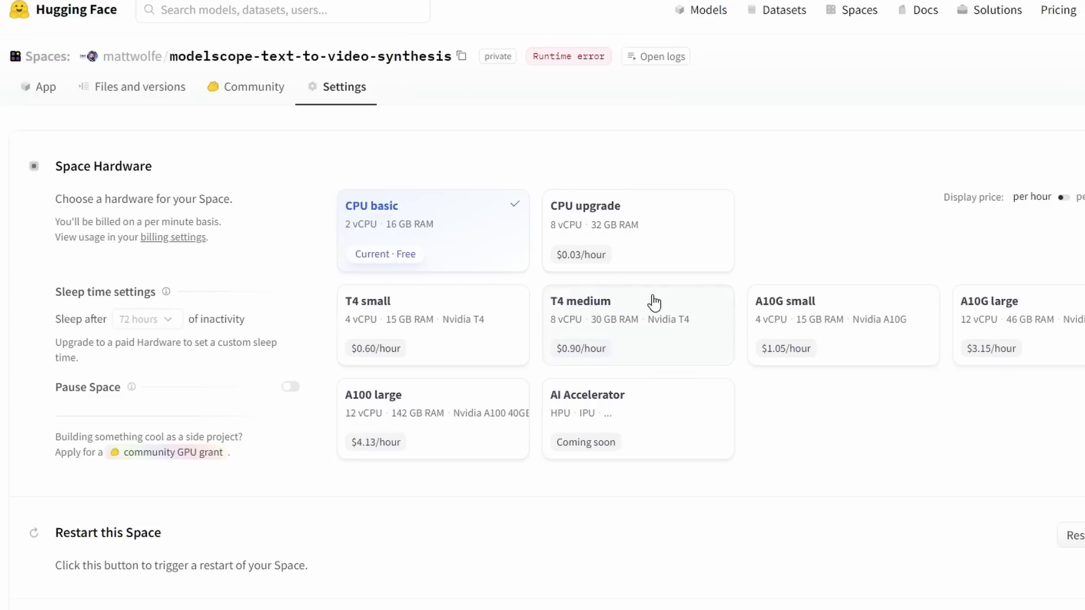
# Switch the copy to T4 medium hardware with a payment method and 1-hour sleep timeout.
pyautogui.click(616, 334)
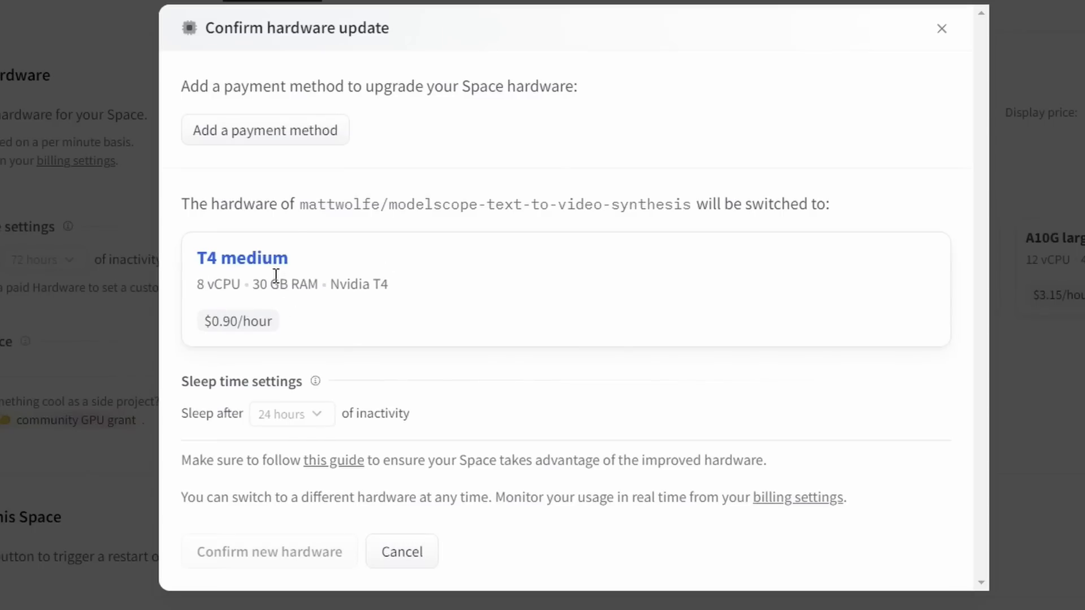
pyautogui.click(286, 127)
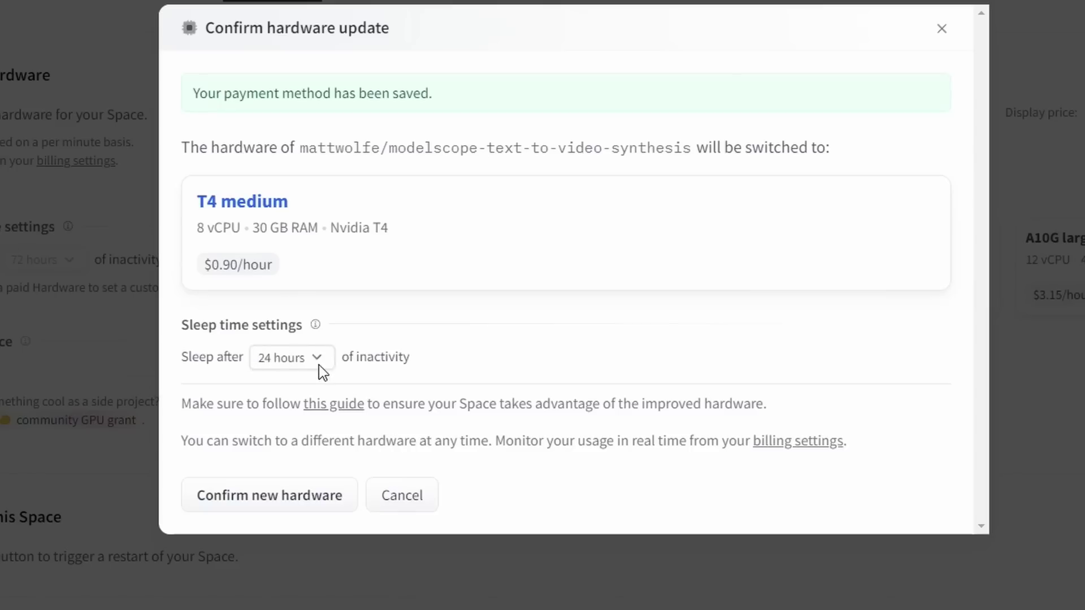
pyautogui.click(319, 364)
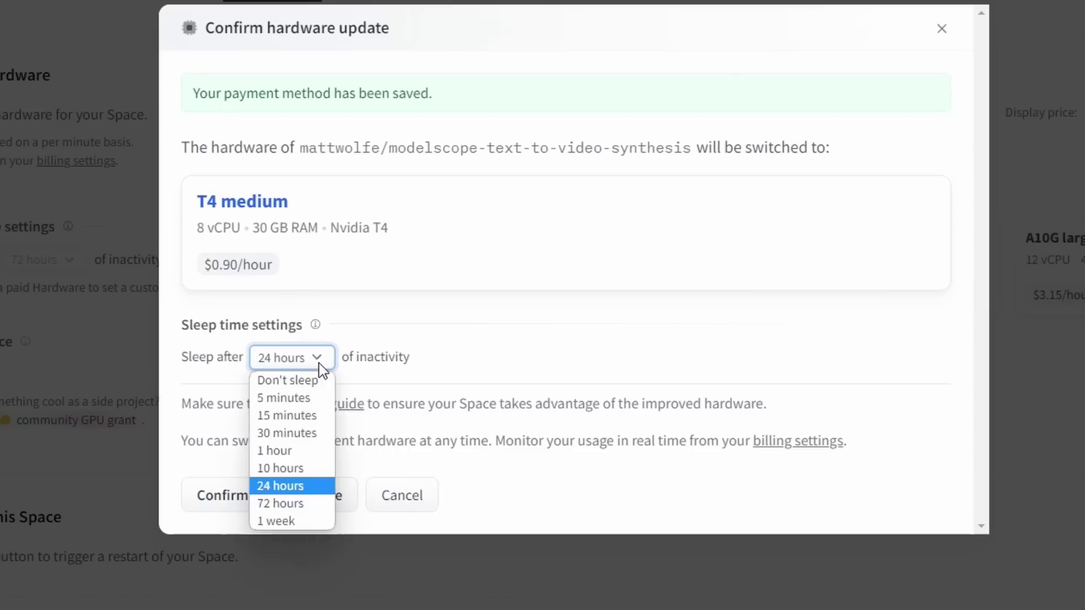
pyautogui.click(327, 450)
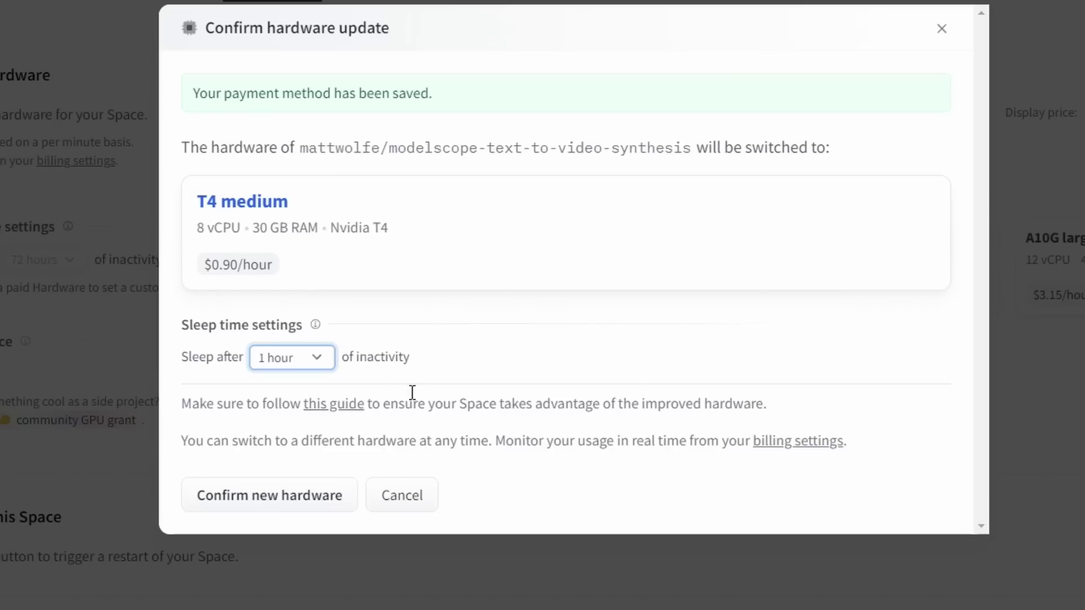
pyautogui.click(304, 505)
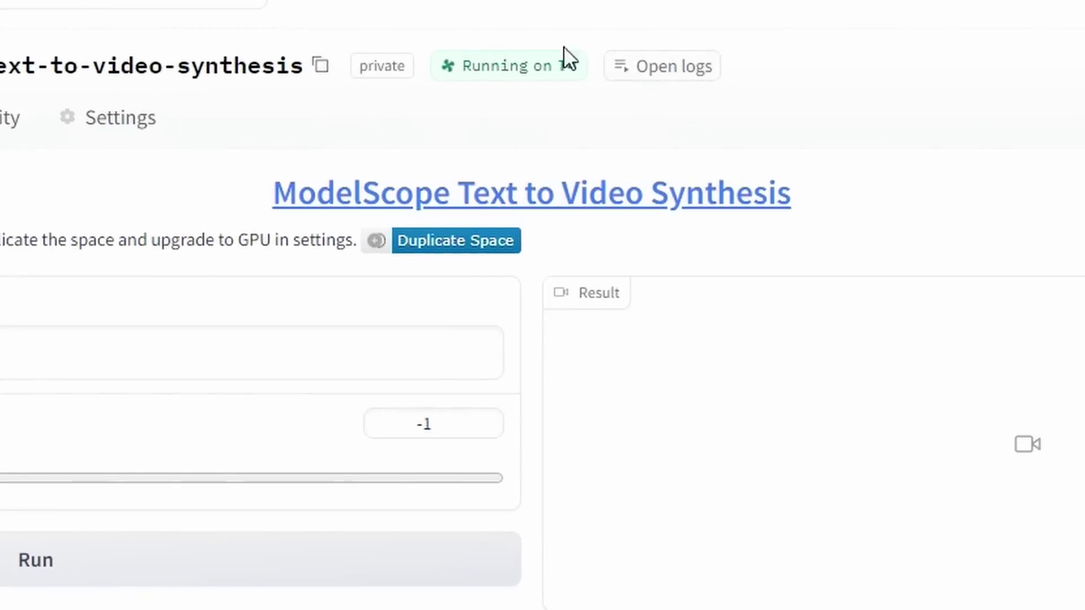
# Generate and play a two-second clip for 'A green alien eating a taco'.
pyautogui.click(25, 358)
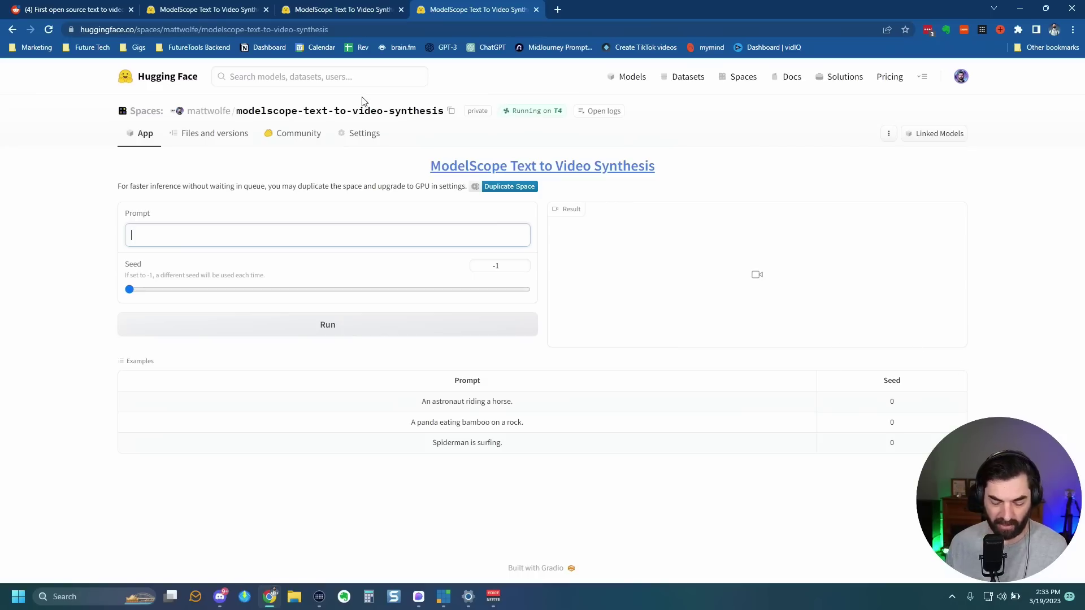
pyautogui.write('A green alien')
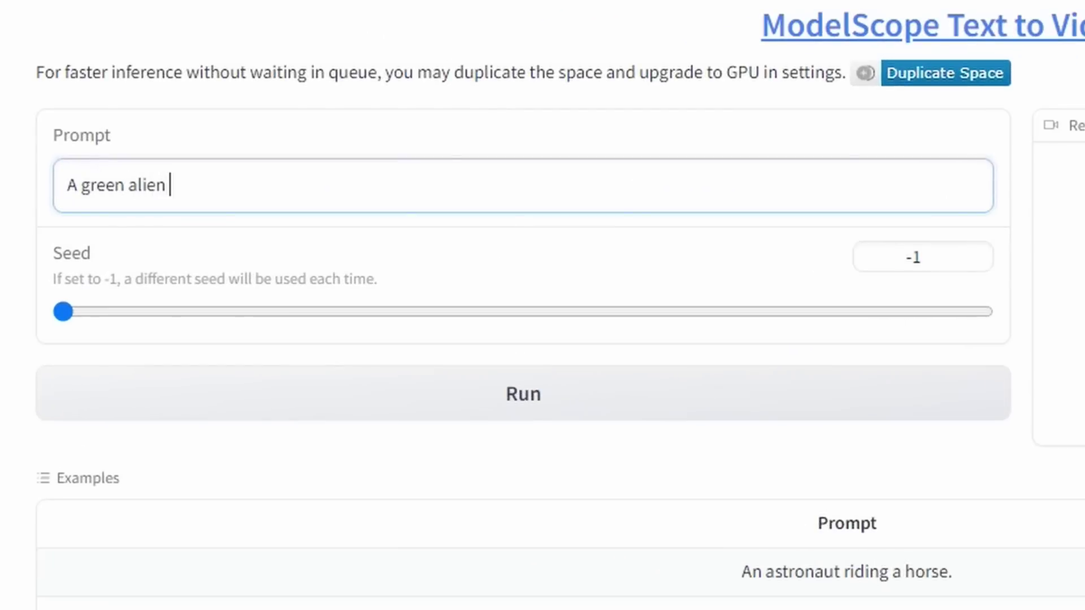
pyautogui.write(' eating a taco')
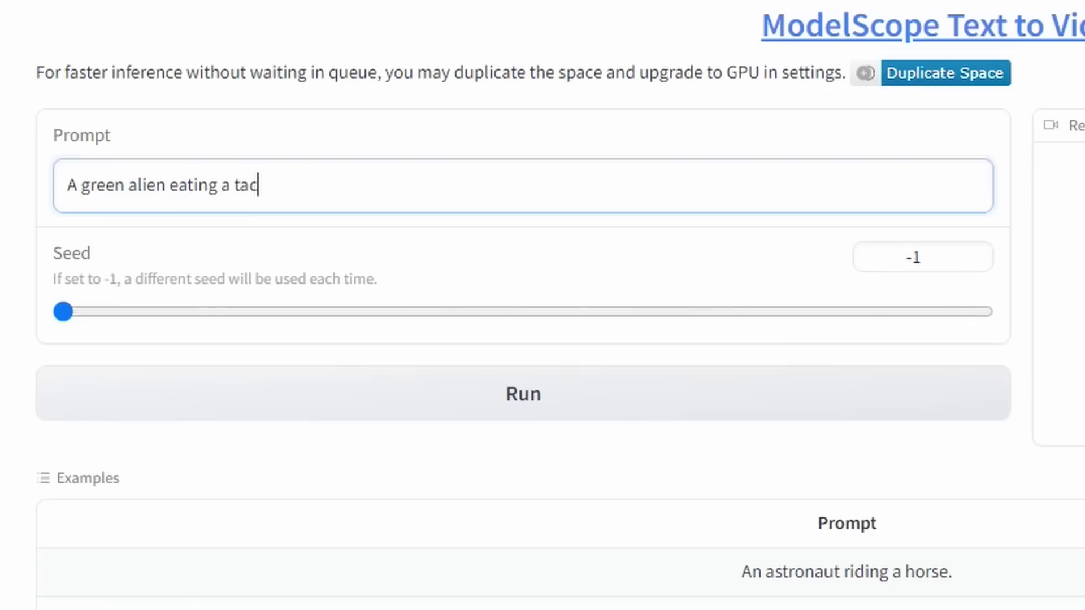
pyautogui.click(743, 384)
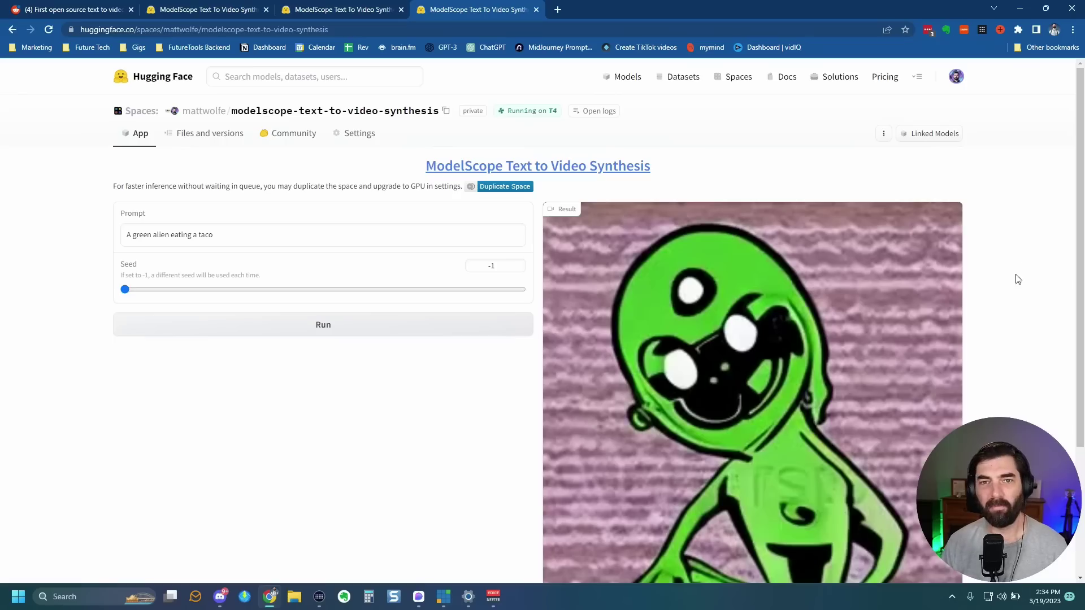
pyautogui.scroll(-2, 877, 238)
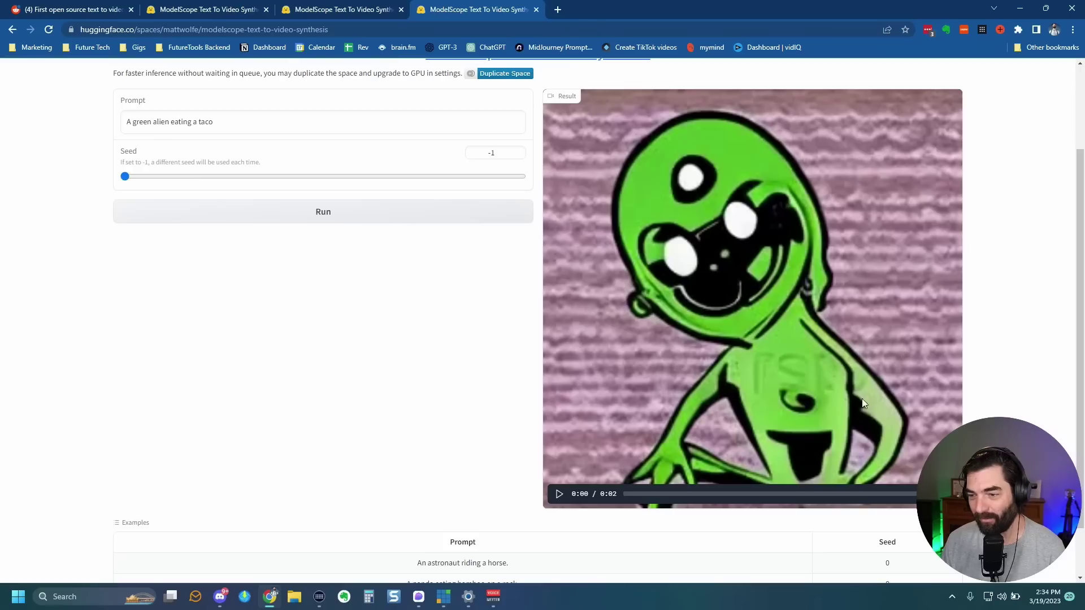
pyautogui.click(559, 497)
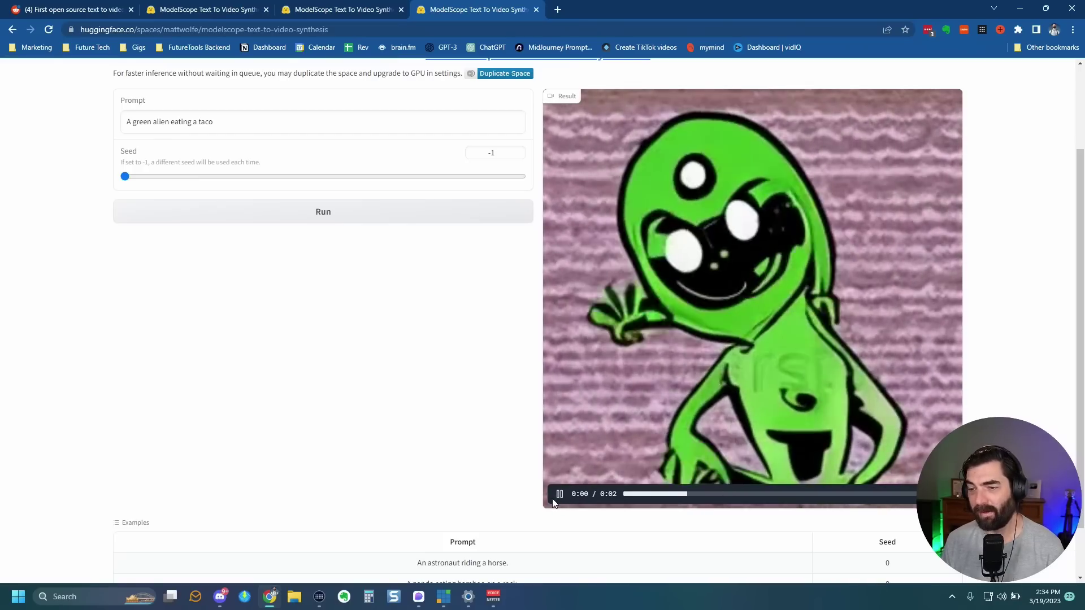
# Replace the prompt with the beginning of a new one, 'A detailed green alien st'.
pyautogui.scroll(3, 209, 218)
pyautogui.moveTo(214, 235); pyautogui.dragTo(118, 236)
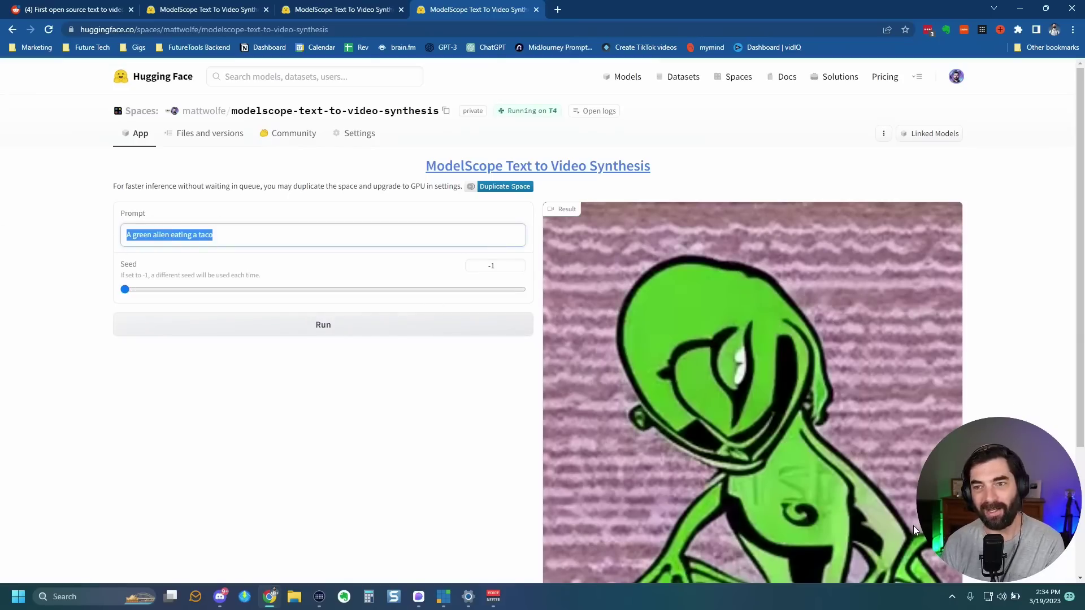
pyautogui.write('A d')
pyautogui.write('et')
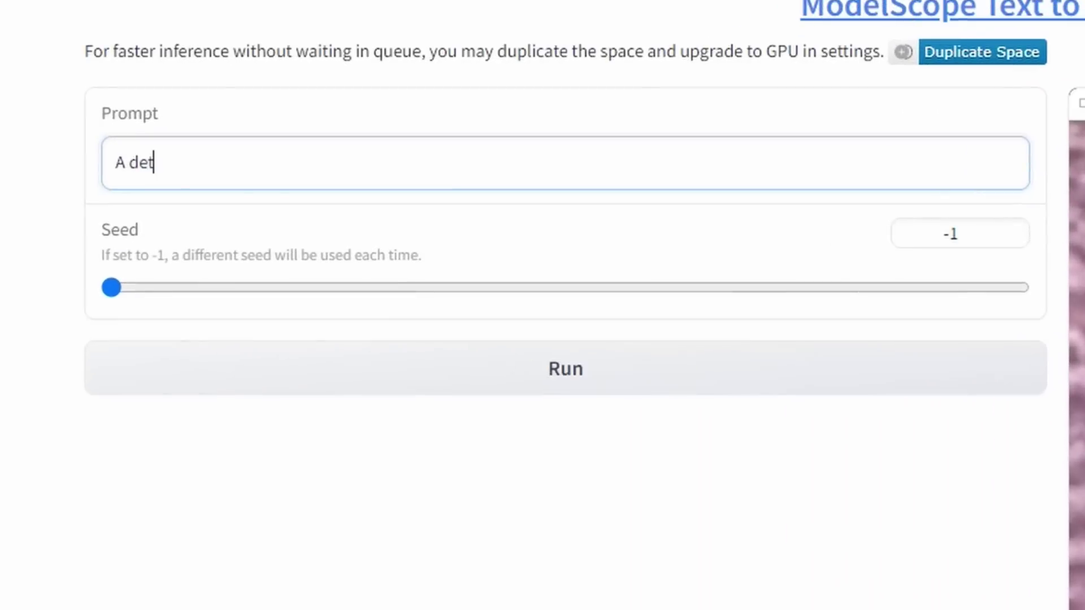
pyautogui.write('ailed green alien st')
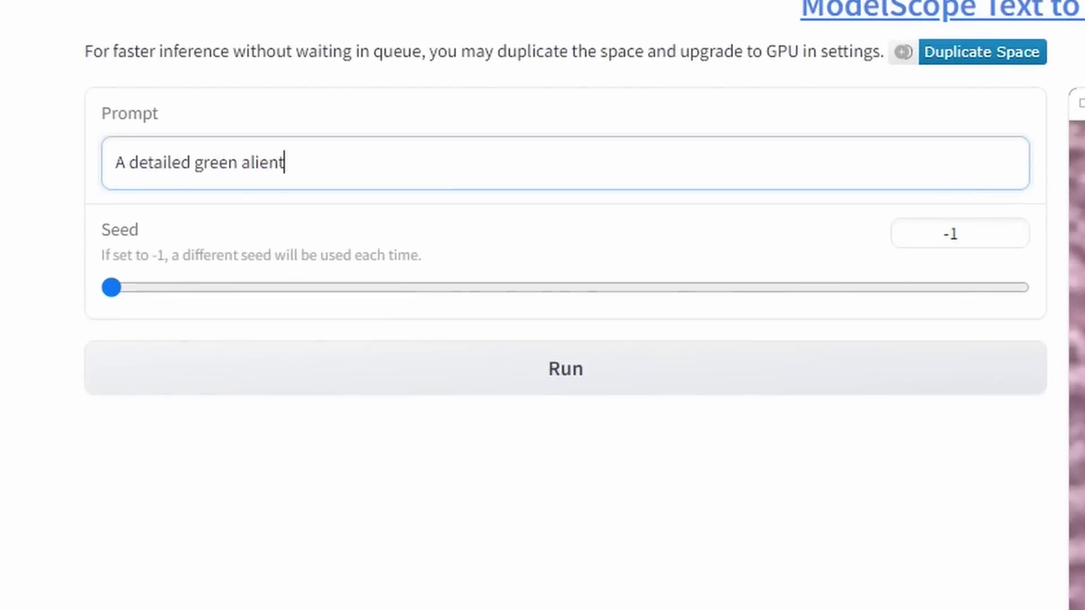
# Complete the prompt: alien on a red Mars landscape eating a yellow crunchy taco, unreal engine.
pyautogui.press('BackSpace')
pyautogui.write('standing on')
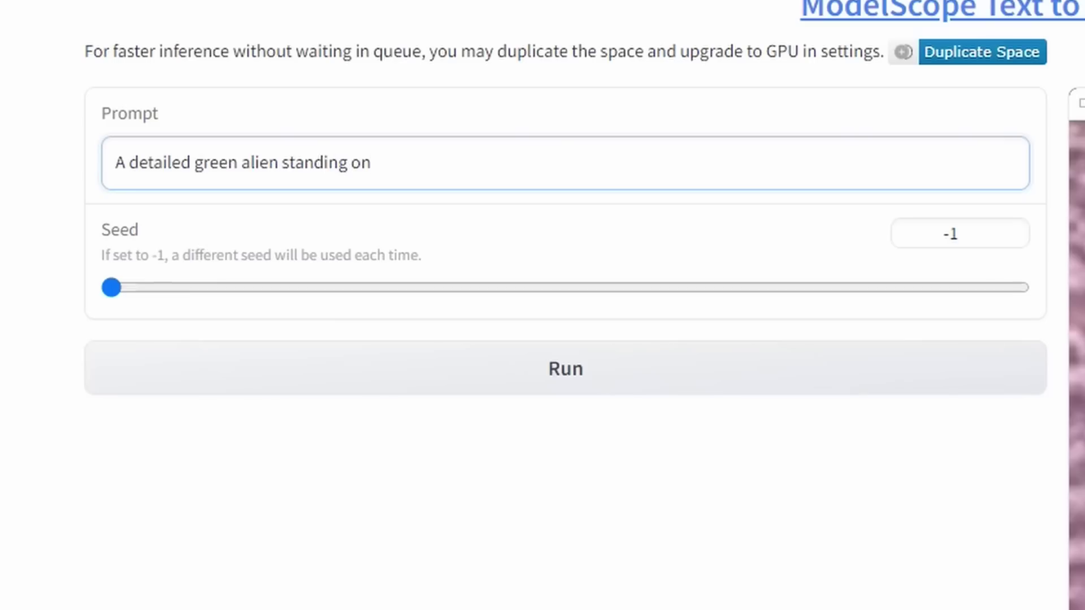
pyautogui.write(' a red mars landscap')
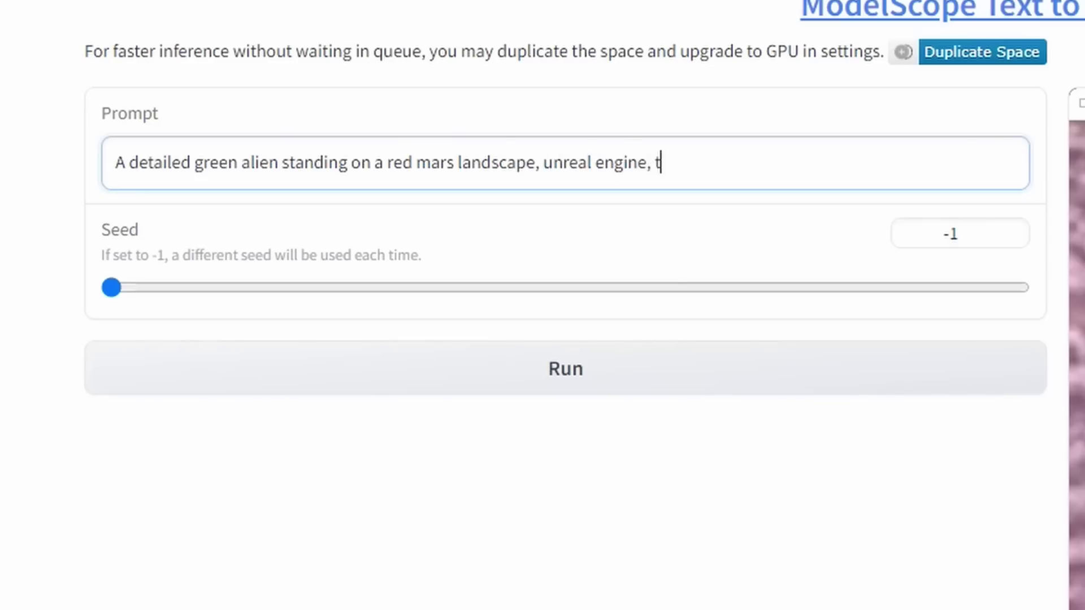
pyautogui.write('e, unreal engine, trending on artstation, realistic, HD, 4k,')
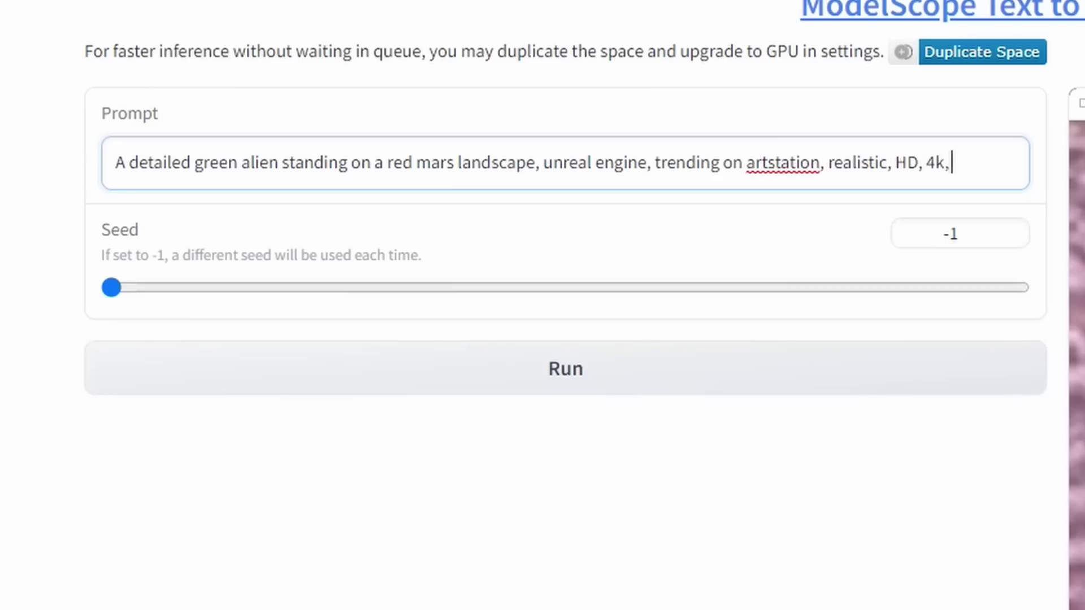
pyautogui.press('BackSpace')
pyautogui.click(533, 165)
pyautogui.write(', eating a yello')
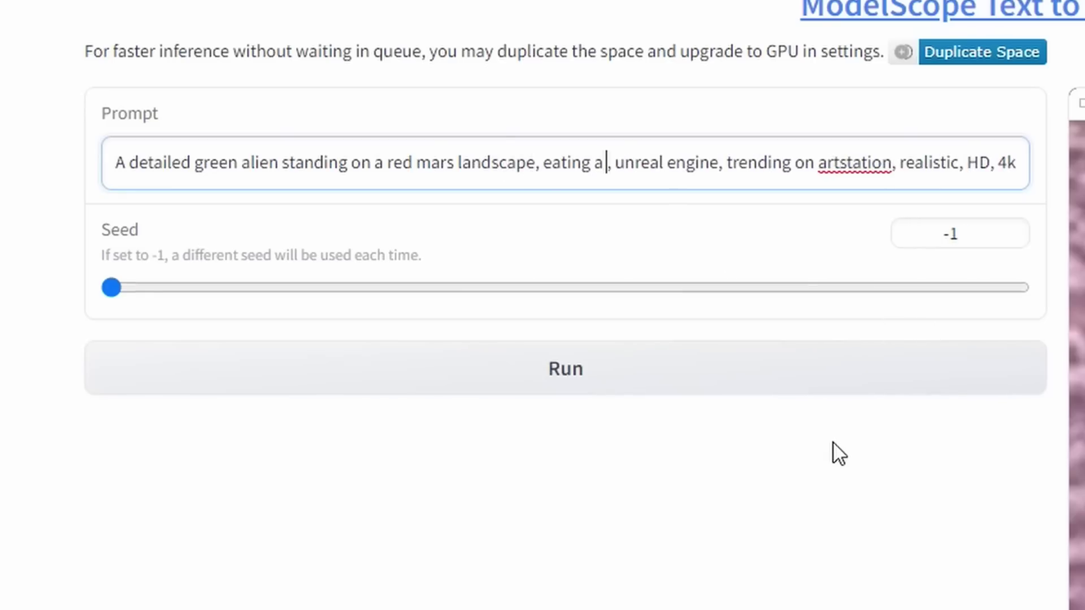
pyautogui.write('w crunchy taco')
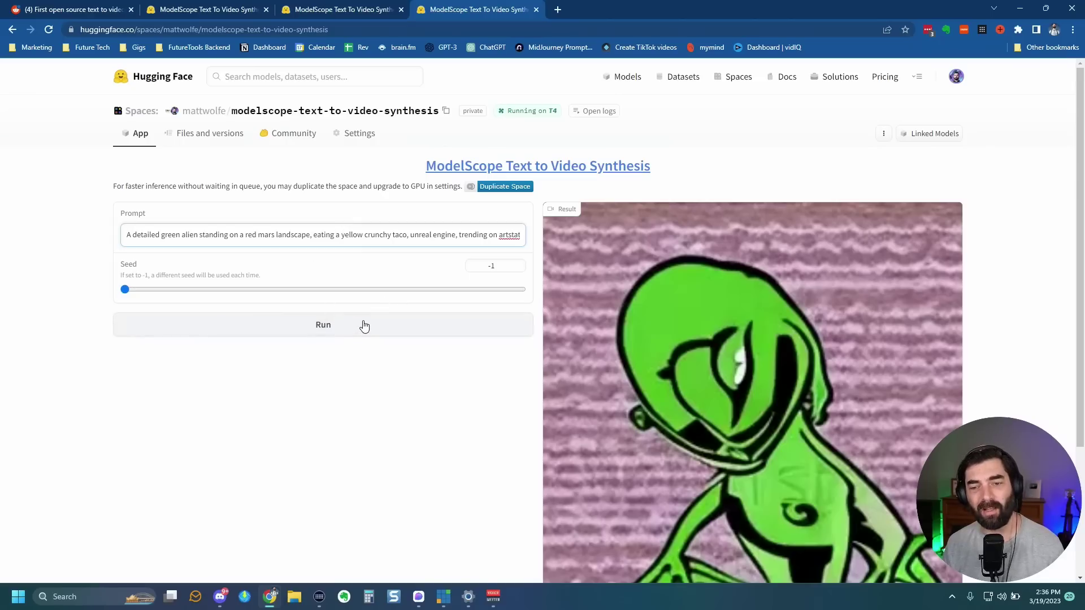
# Generate and play the detailed Mars alien clip, then select the prompt text.
pyautogui.click(348, 333)
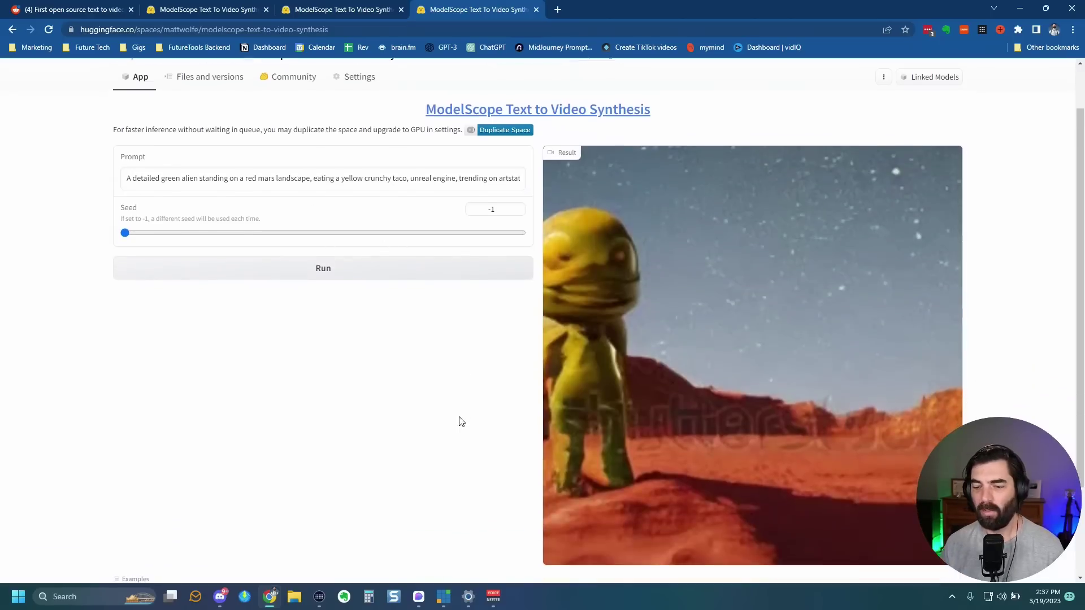
pyautogui.scroll(-1, 581, 439)
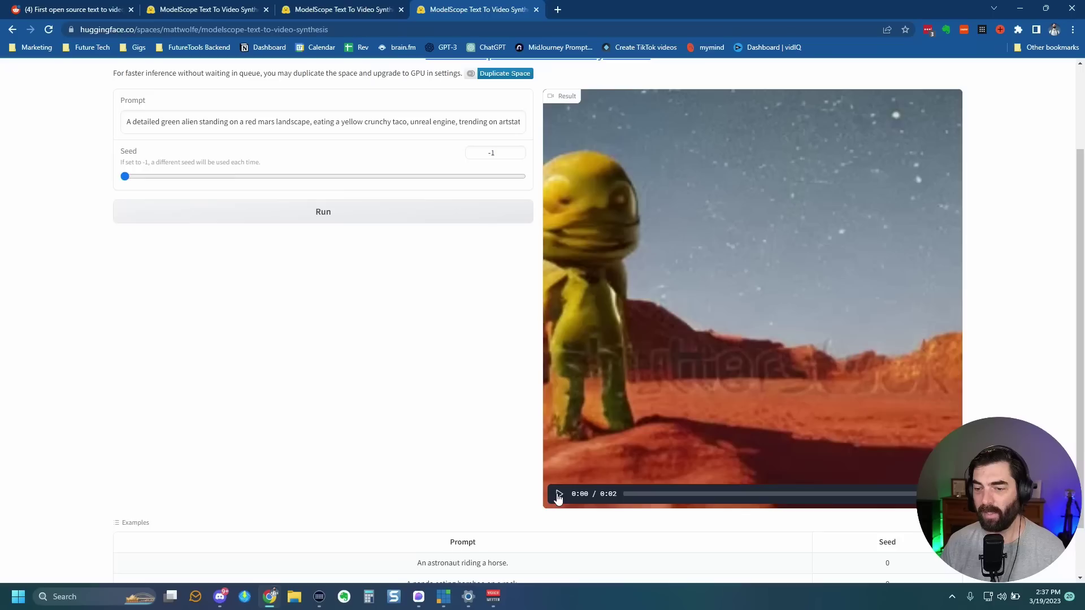
pyautogui.click(557, 495)
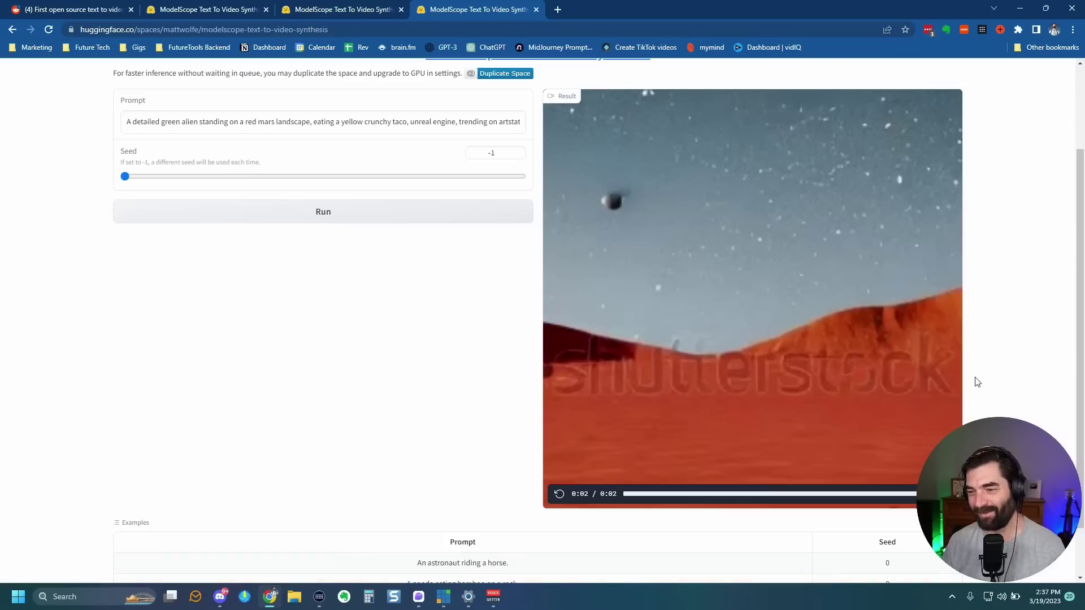
pyautogui.scroll(3, 269, 371)
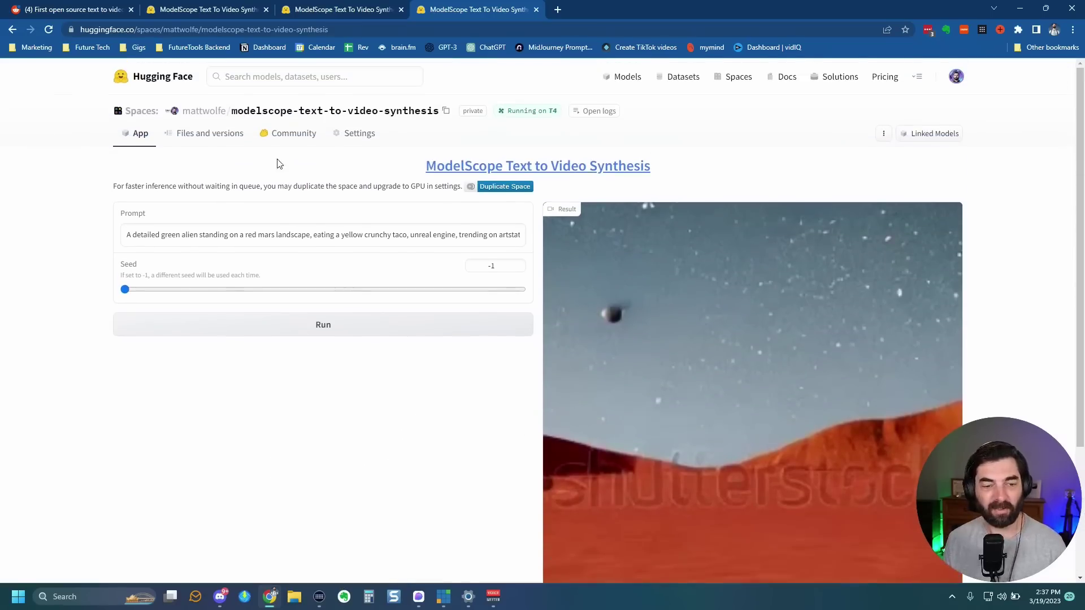
pyautogui.moveTo(126, 234); pyautogui.dragTo(947, 248)
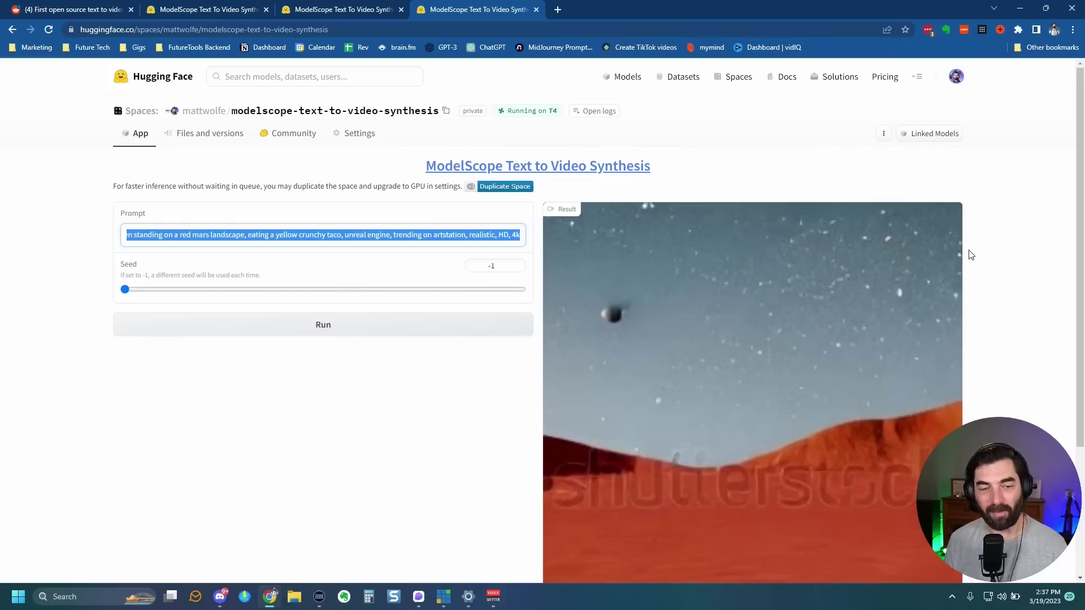
# Generate and play a clip for 'a penguin kicking a soccer ball'.
pyautogui.scroll(-1, 805, 292)
pyautogui.write('a pen')
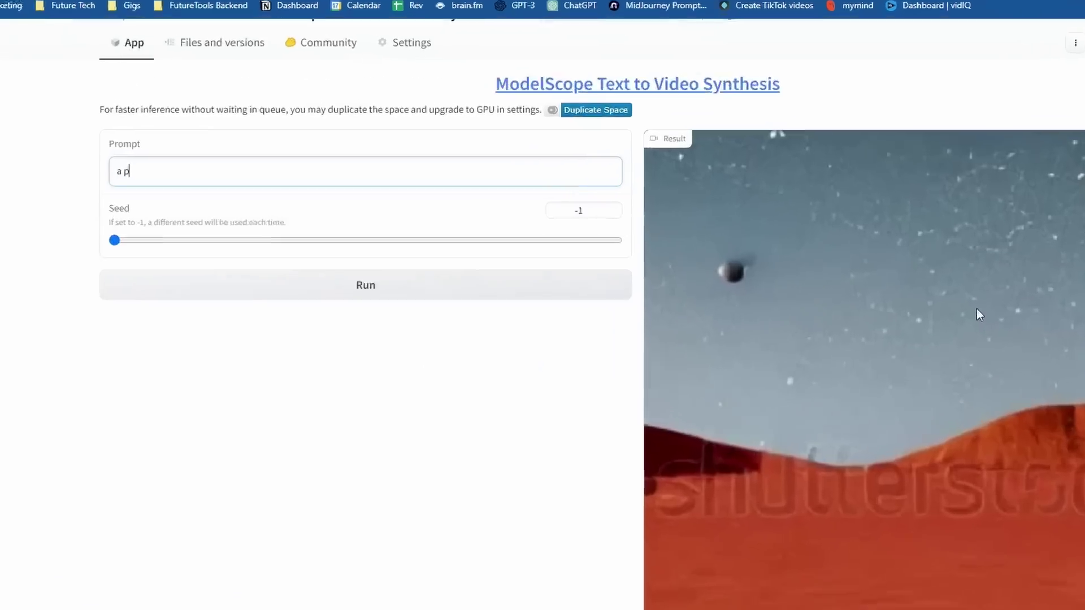
pyautogui.write('guin kicking a s')
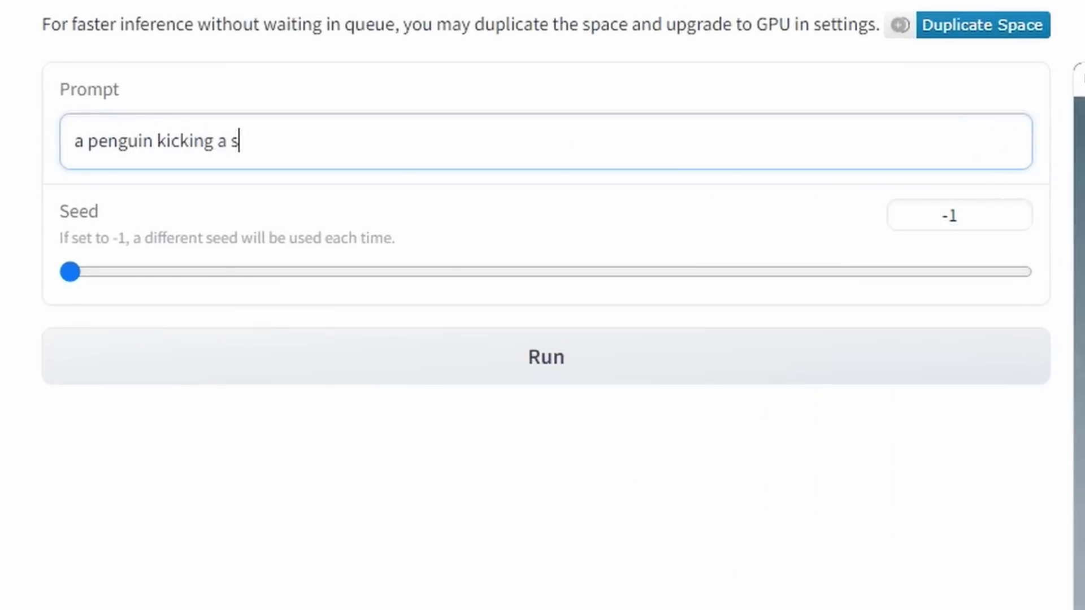
pyautogui.write('occer')
pyautogui.write(' ball')
pyautogui.scroll(-1, 811, 390)
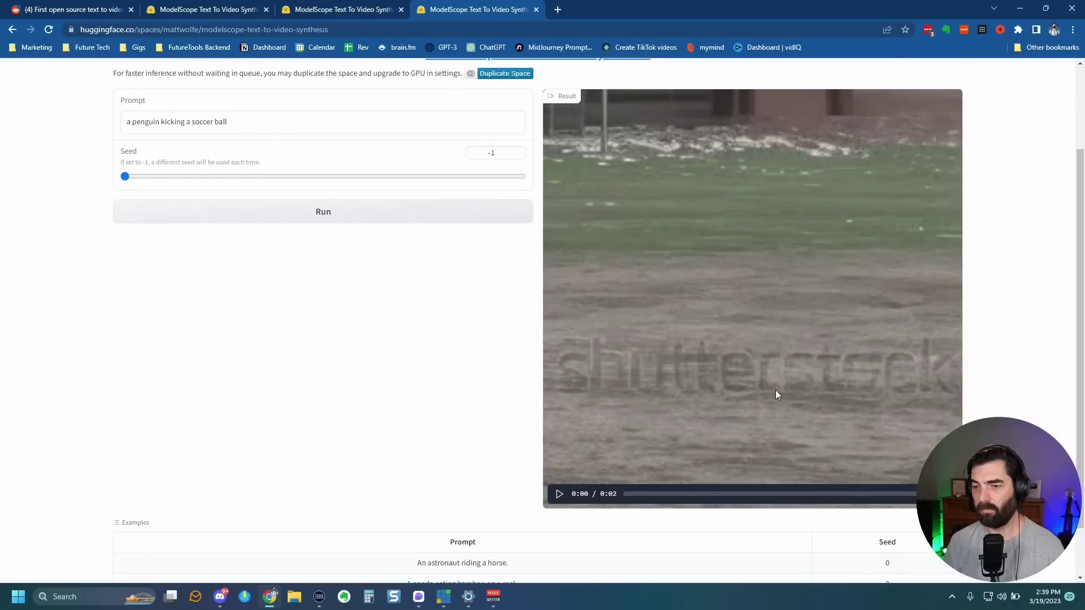
pyautogui.click(558, 495)
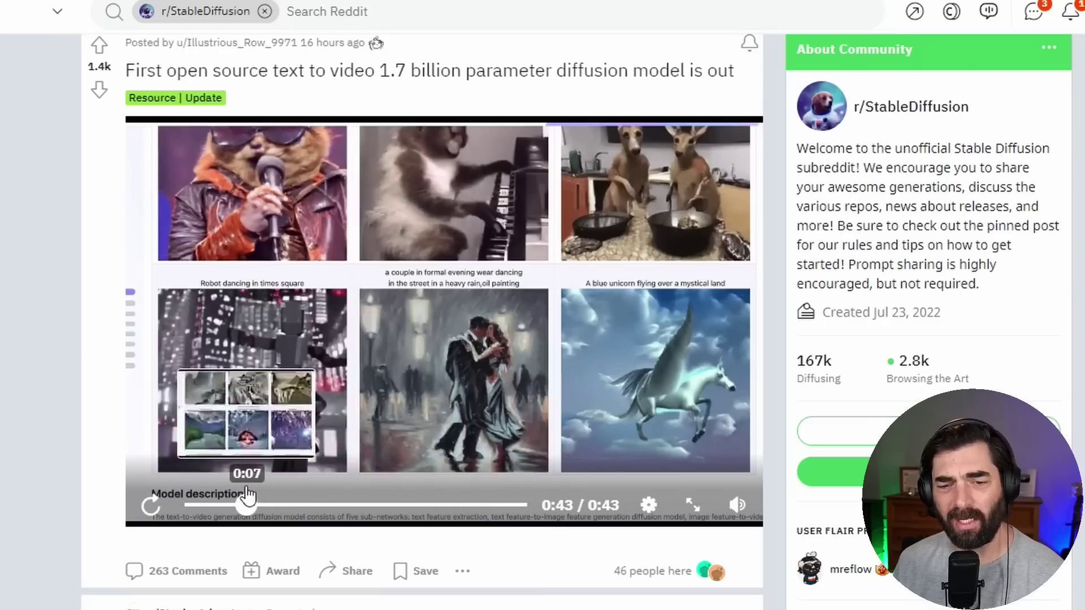
# Seek the Reddit demo video to 0:07, 0:17 and 0:25, then back to 0:20.
pyautogui.click(247, 504)
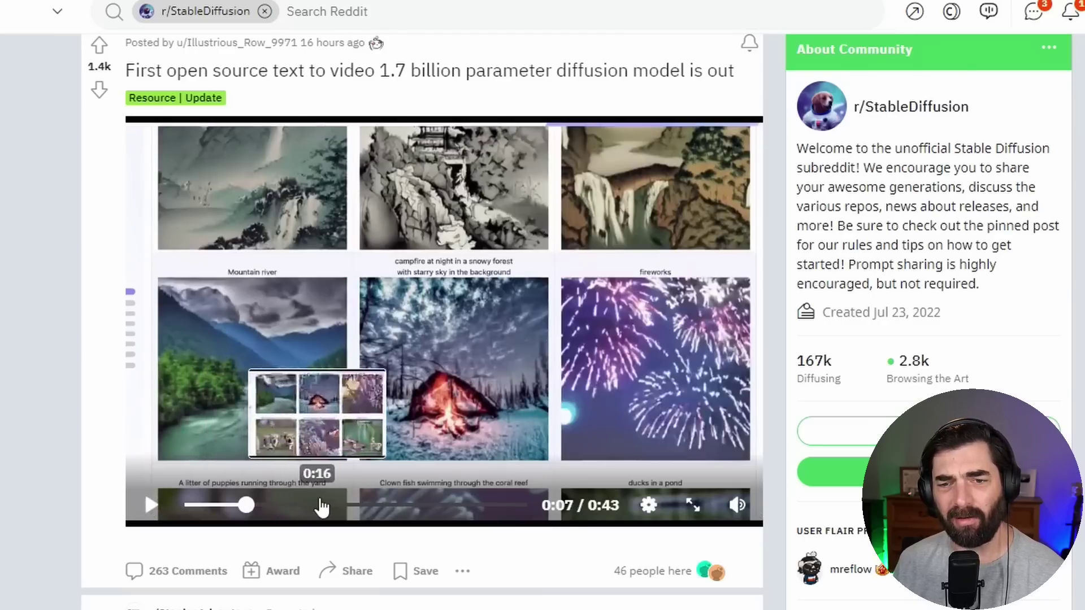
pyautogui.click(322, 504)
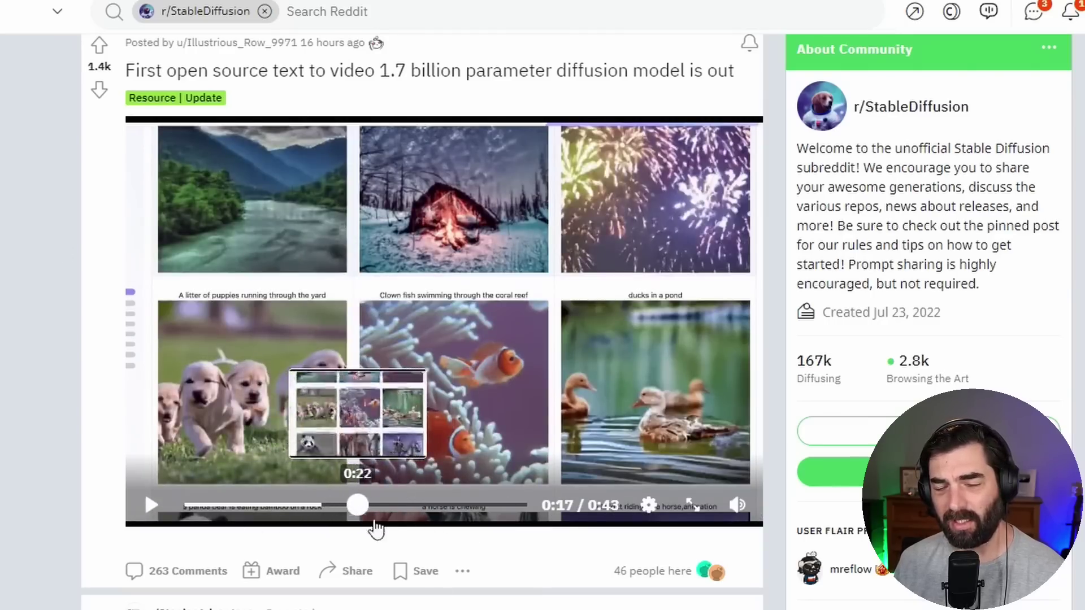
pyautogui.click(387, 506)
pyautogui.click(348, 516)
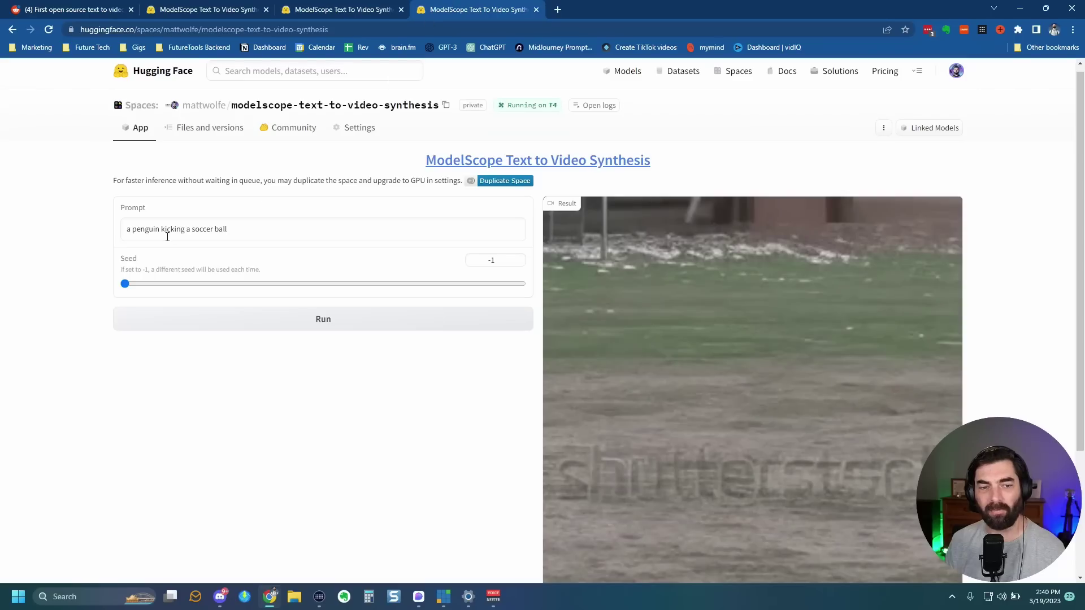
# Paste the clown fish prompt, then play the clown fish, rollerskating monkey and piano-learning cat results, rewinding the monkey clip.
pyautogui.write('clown fish swimming through a coral reef')
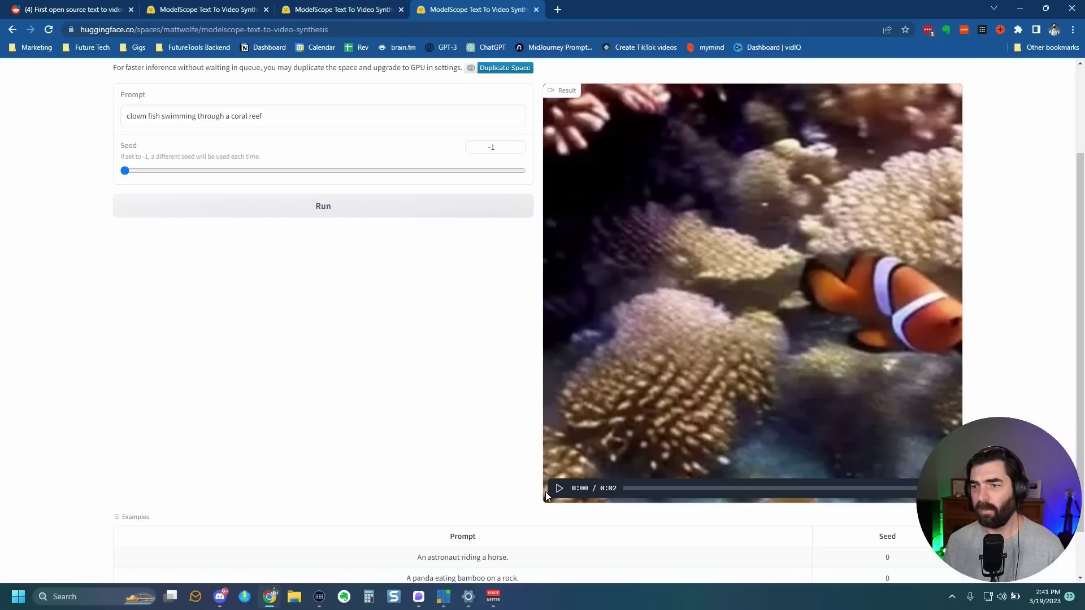
pyautogui.click(560, 490)
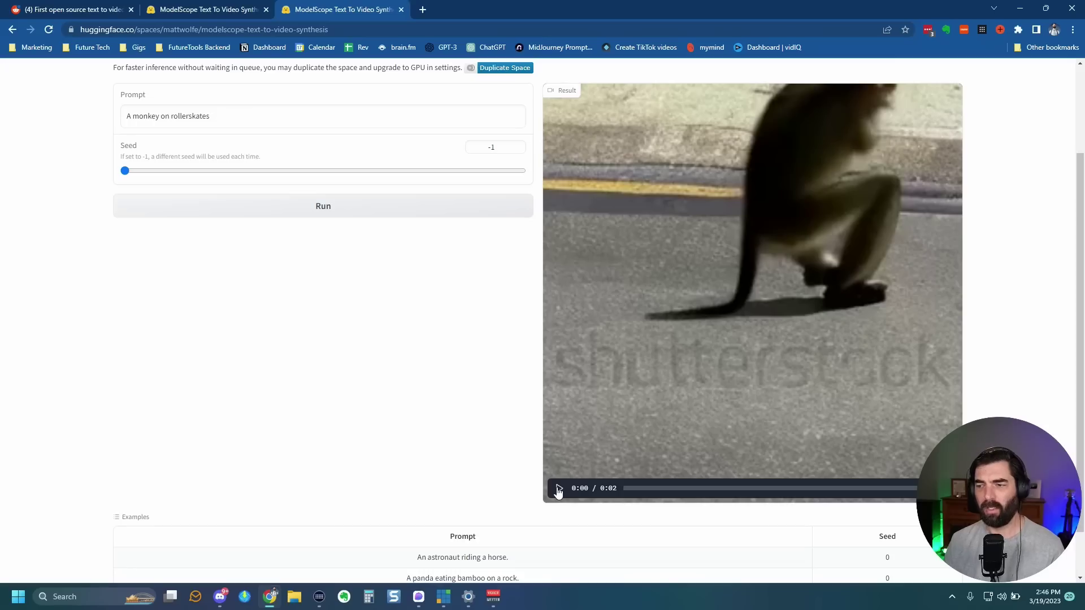
pyautogui.click(559, 489)
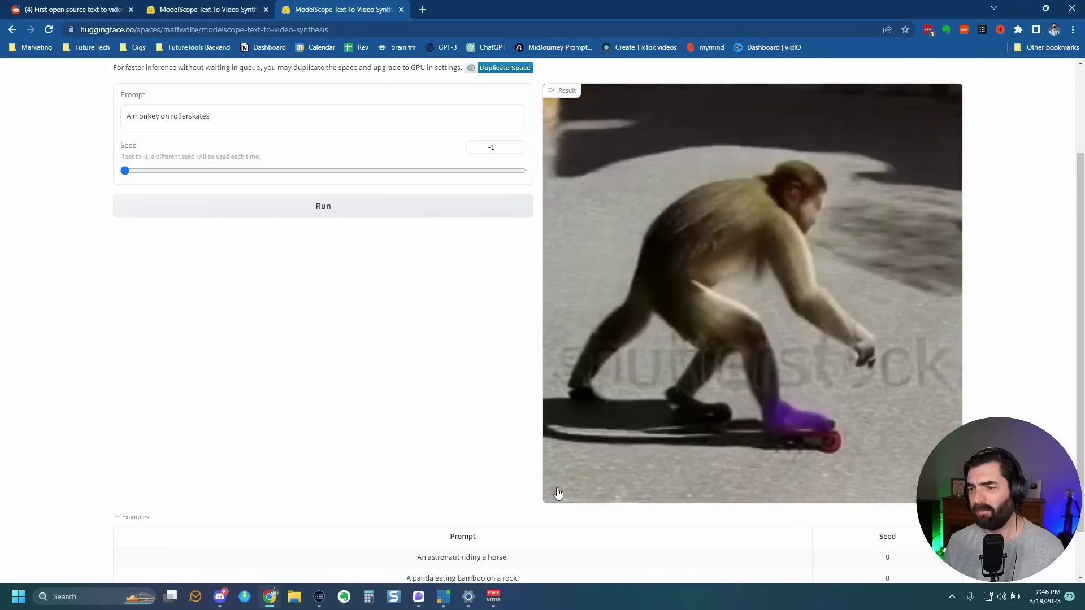
pyautogui.moveTo(867, 492); pyautogui.dragTo(918, 489)
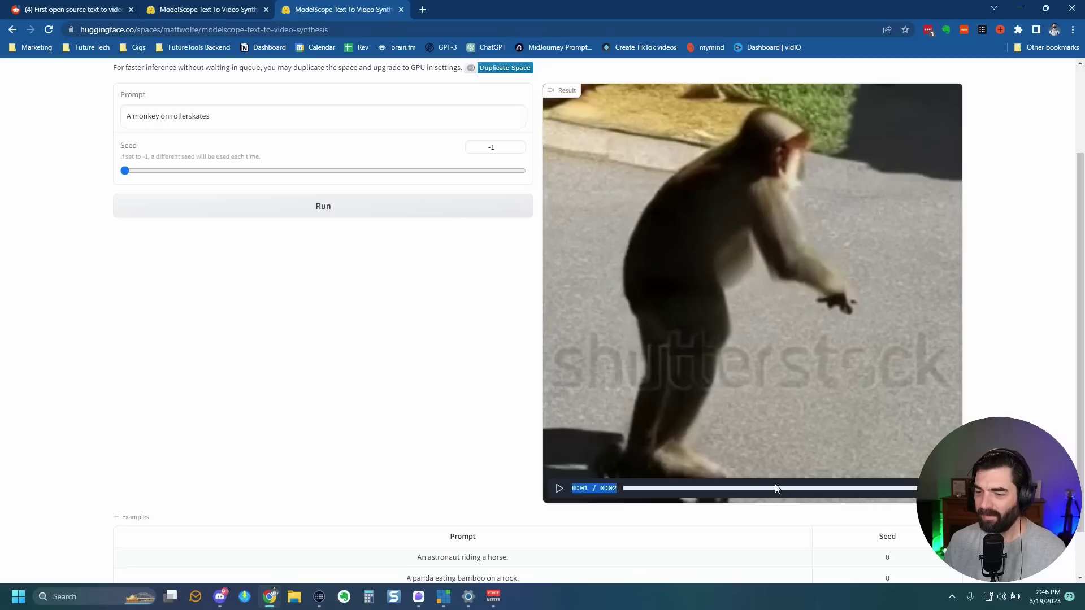
pyautogui.moveTo(767, 490); pyautogui.dragTo(749, 489)
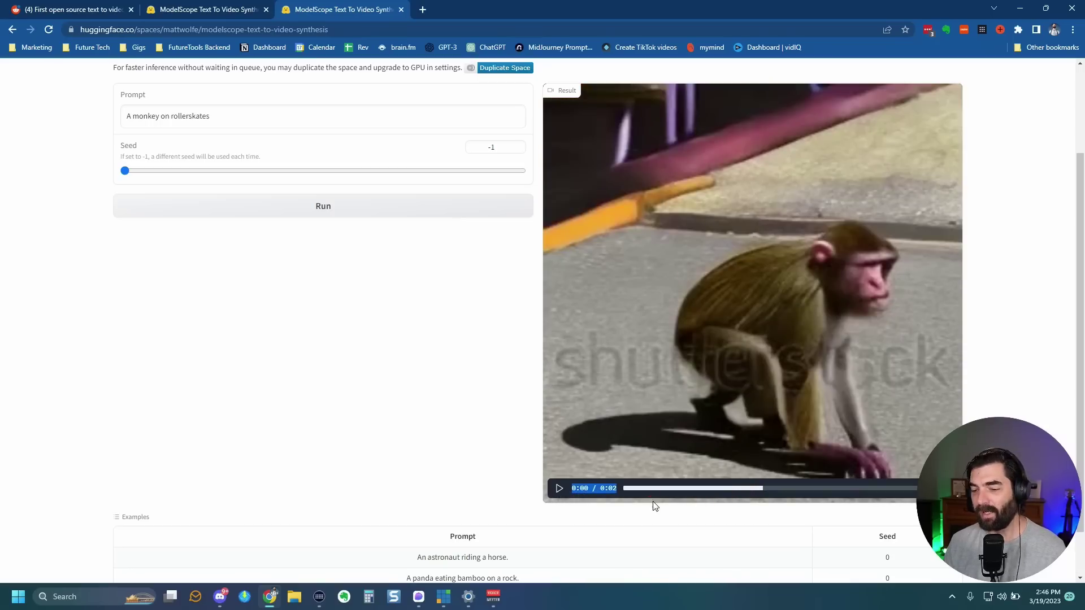
pyautogui.write('A cat learning to play the piano')
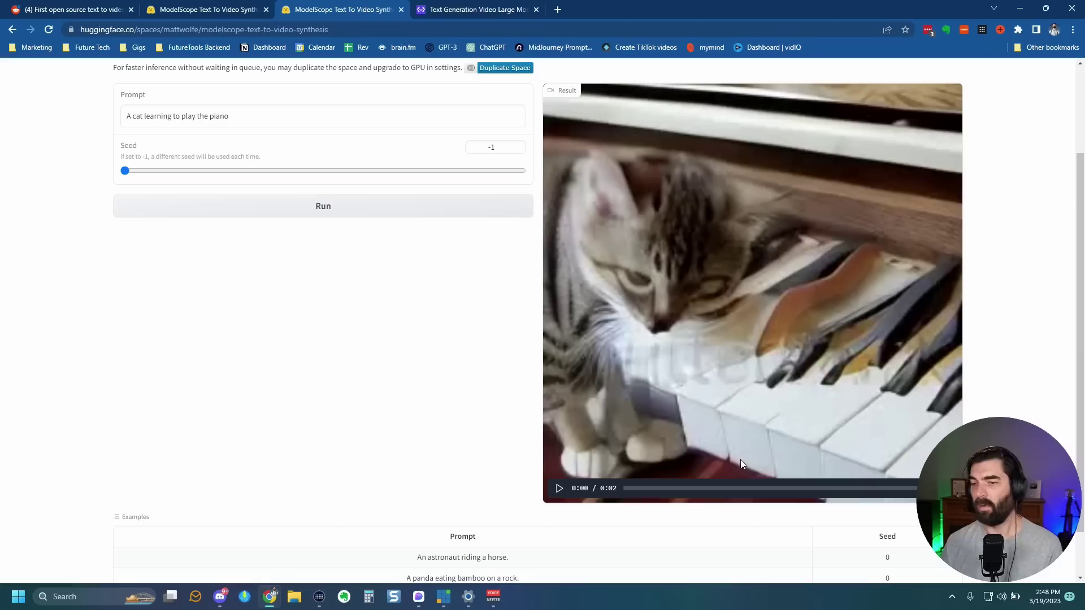
pyautogui.click(557, 489)
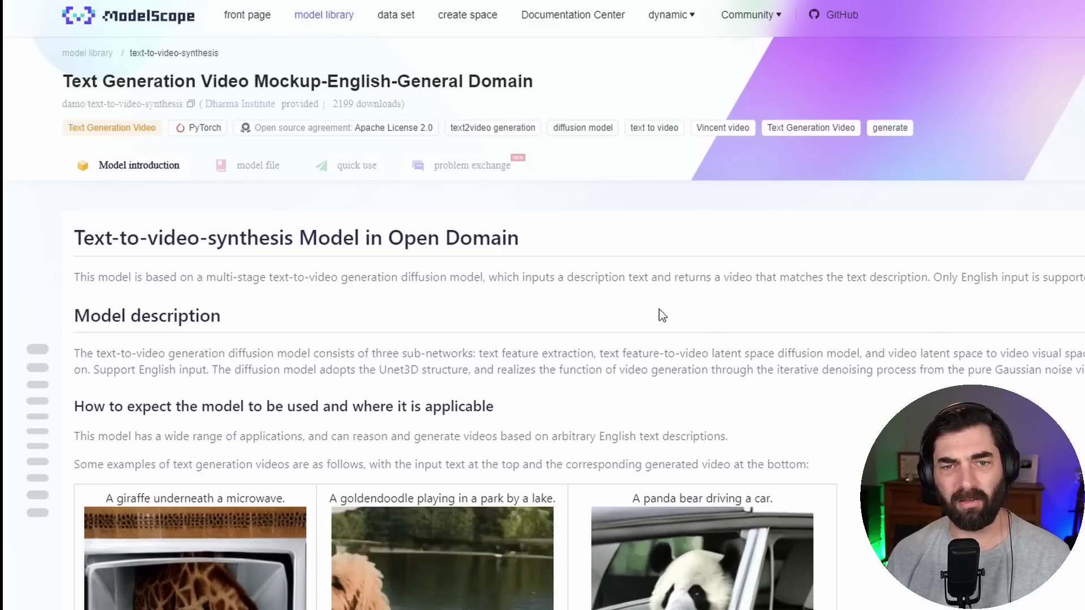
# Scroll the ModelScope examples and select the caption 'A dog wearing a Superhero outfit with red cape flying through the sky.'.
pyautogui.scroll(-5, 662, 315)
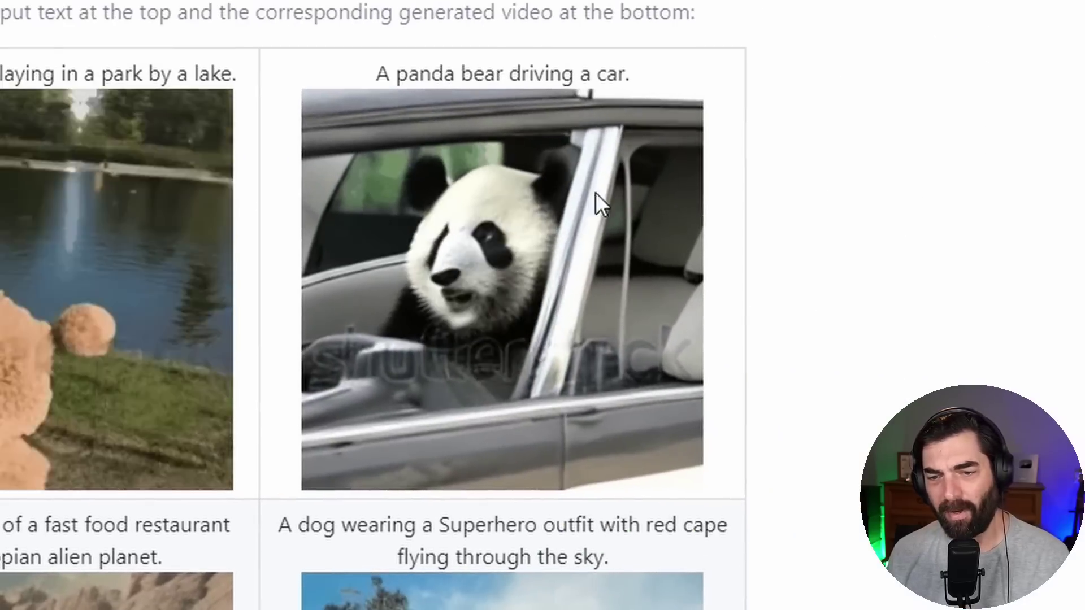
pyautogui.scroll(-3, 946, 314)
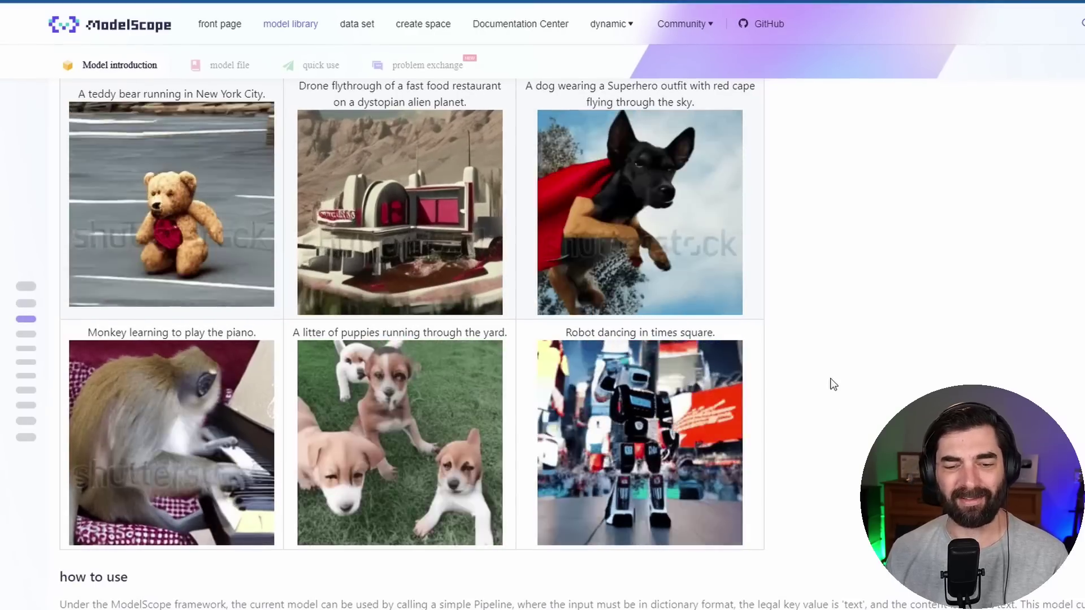
pyautogui.scroll(1, 404, 202)
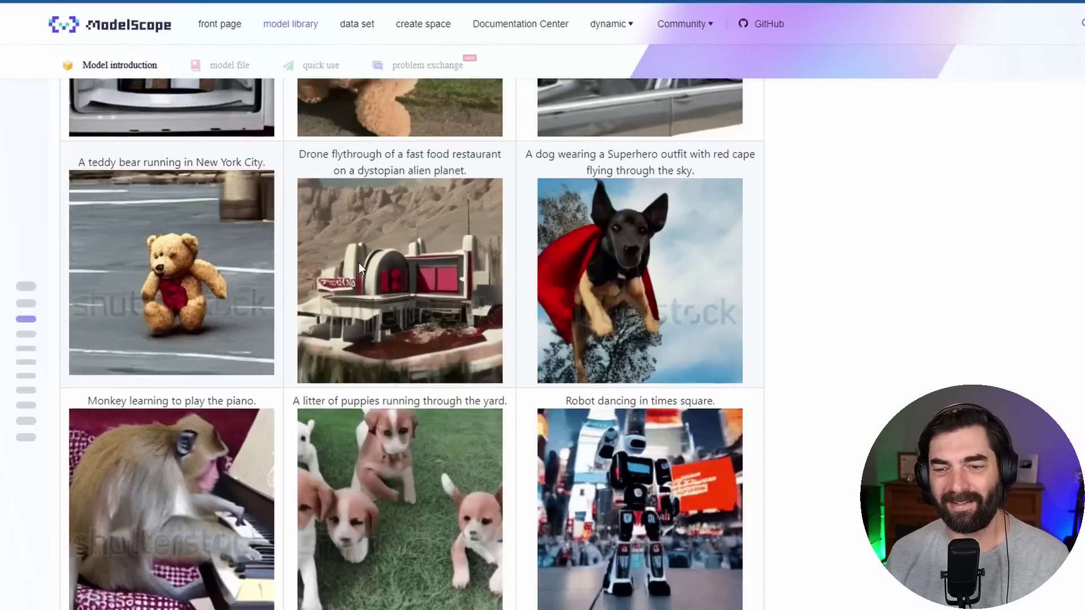
pyautogui.click(344, 6)
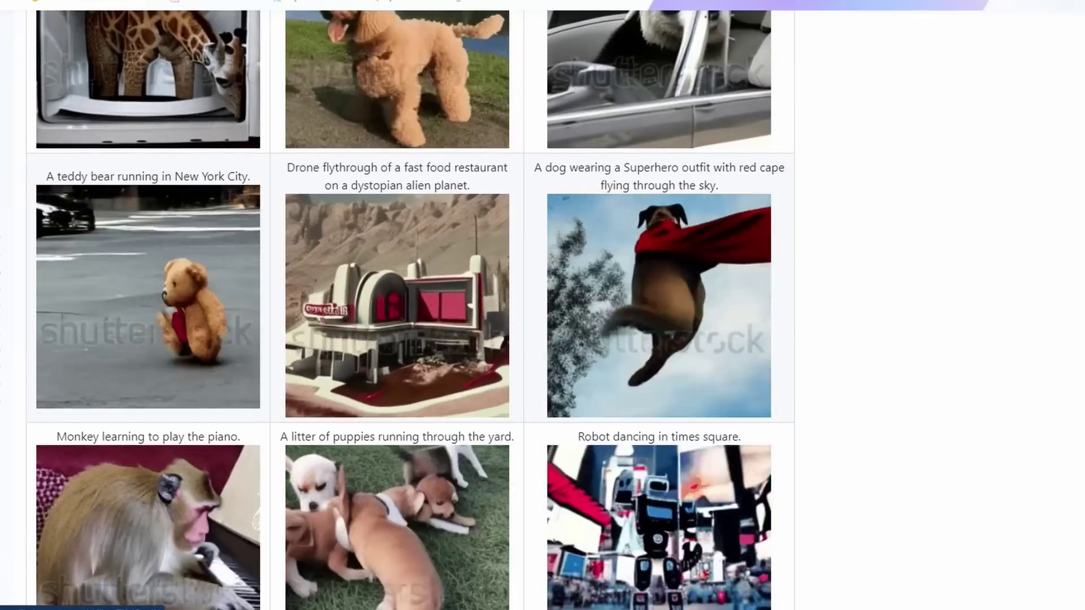
pyautogui.scroll(-5, 1018, 378)
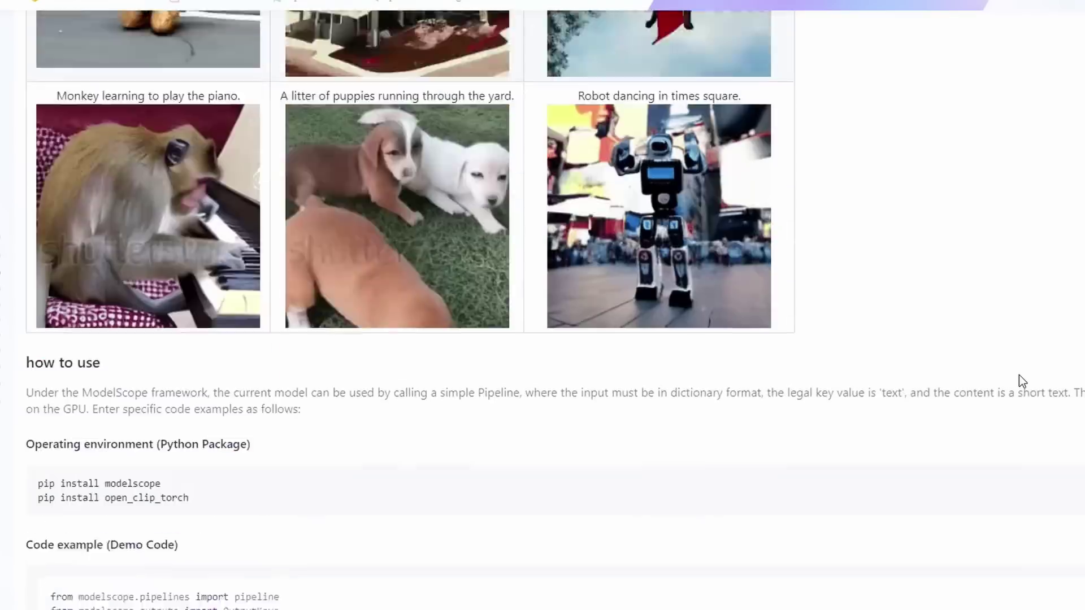
pyautogui.scroll(5, 982, 401)
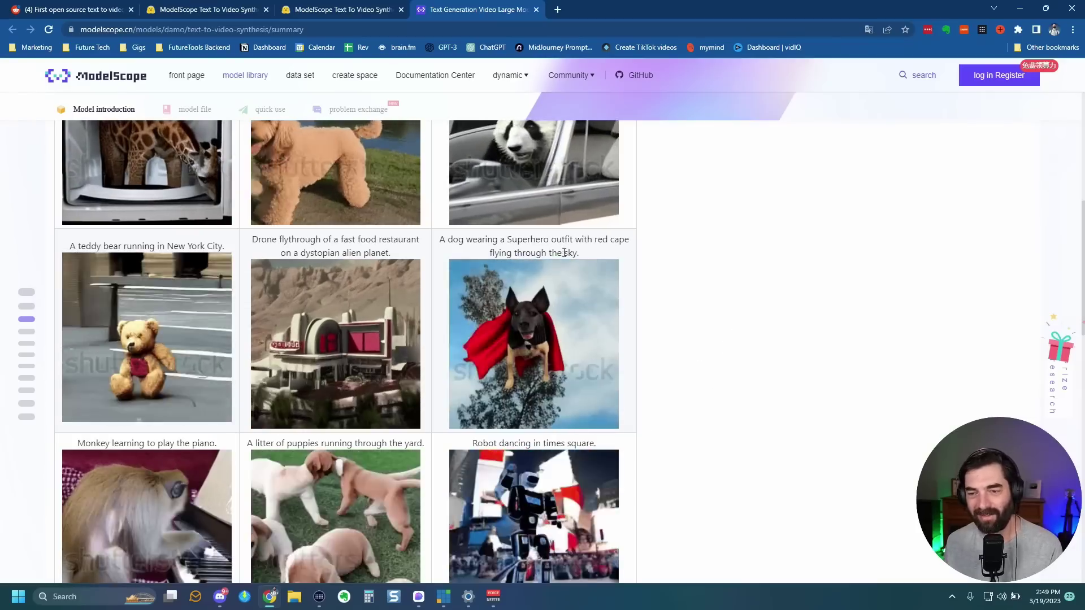
pyautogui.moveTo(585, 254); pyautogui.dragTo(439, 240)
# Copy the superhero dog caption and generate a new clip from it with seed 720797.
pyautogui.rightClick(467, 240)
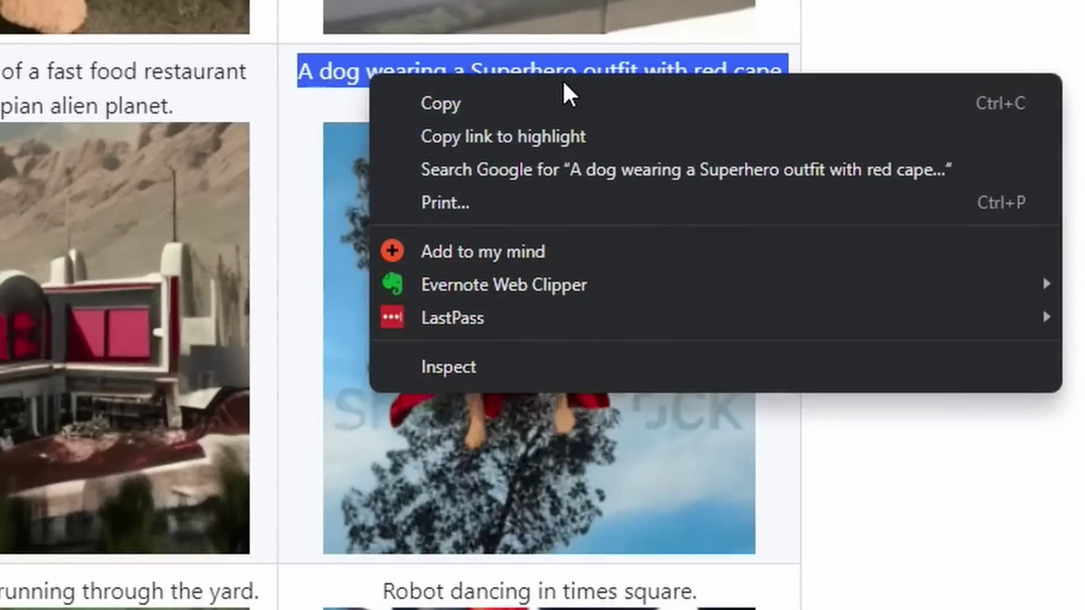
pyautogui.click(588, 252)
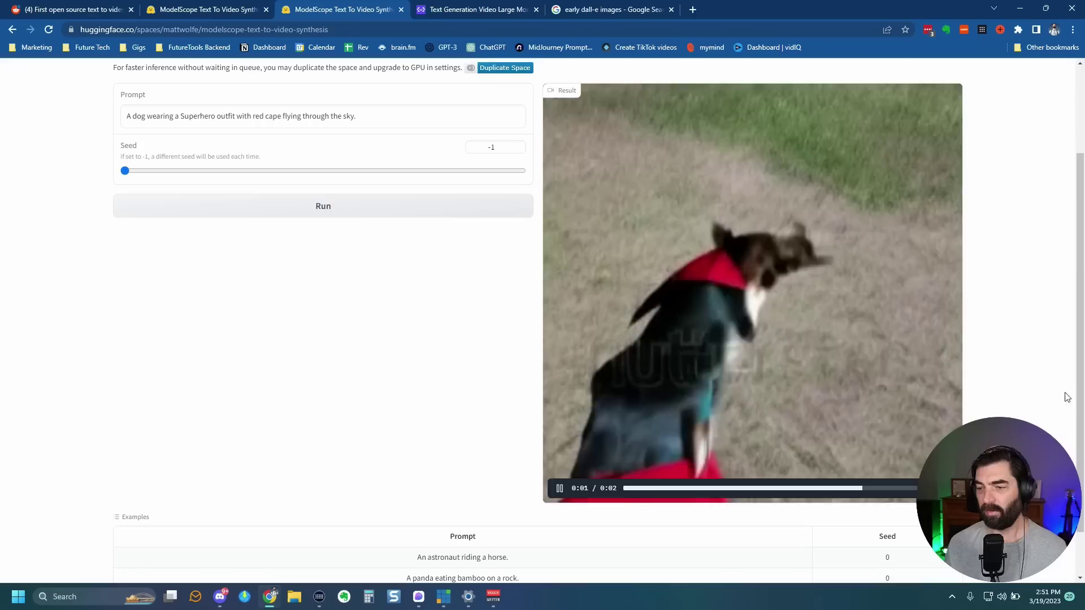
pyautogui.click(559, 489)
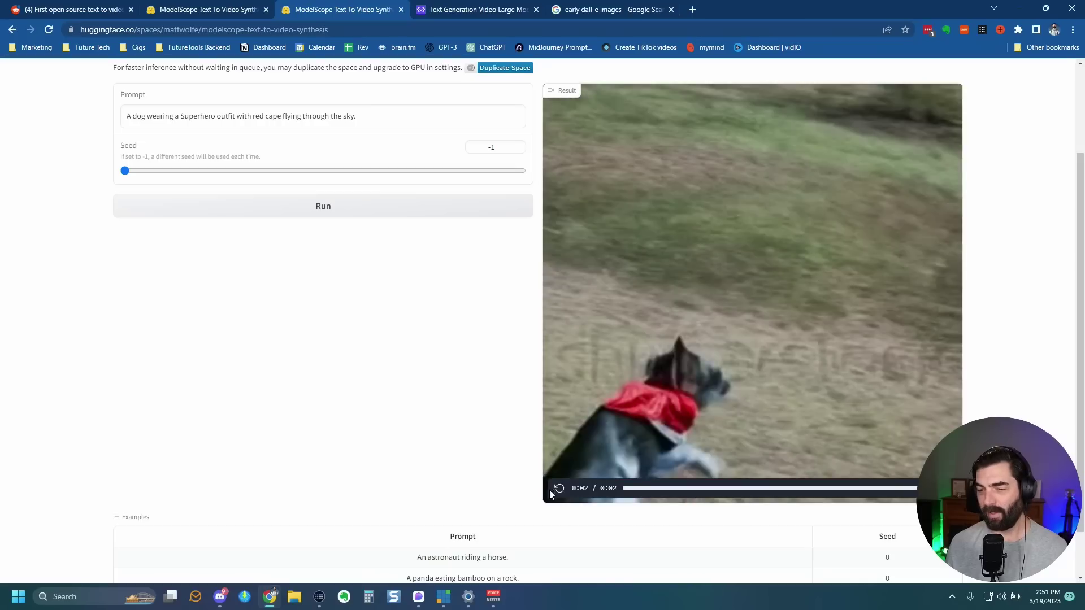
pyautogui.scroll(1, 442, 328)
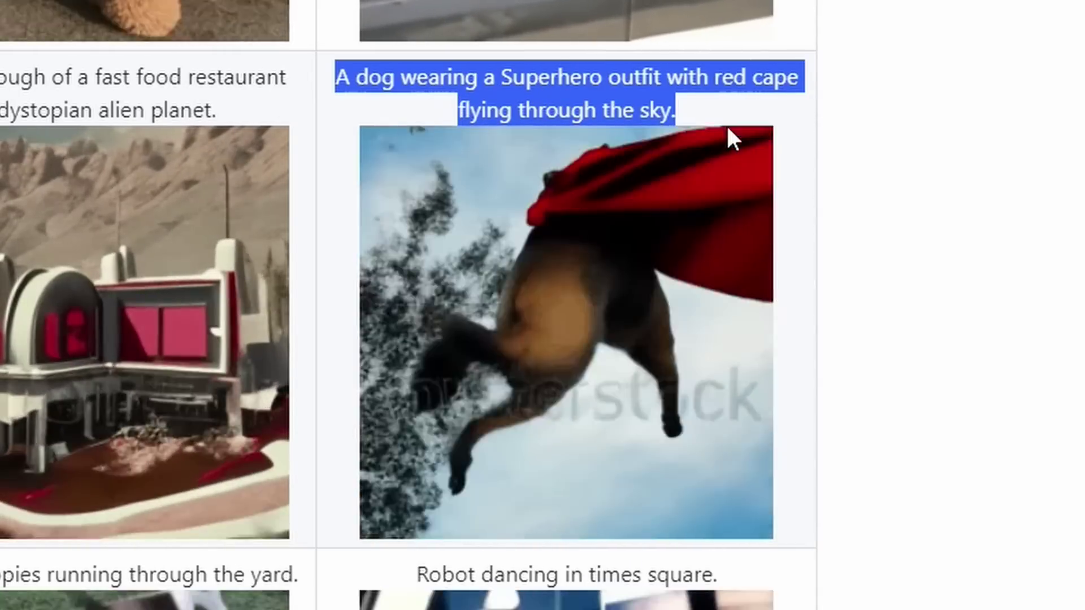
pyautogui.click(808, 311)
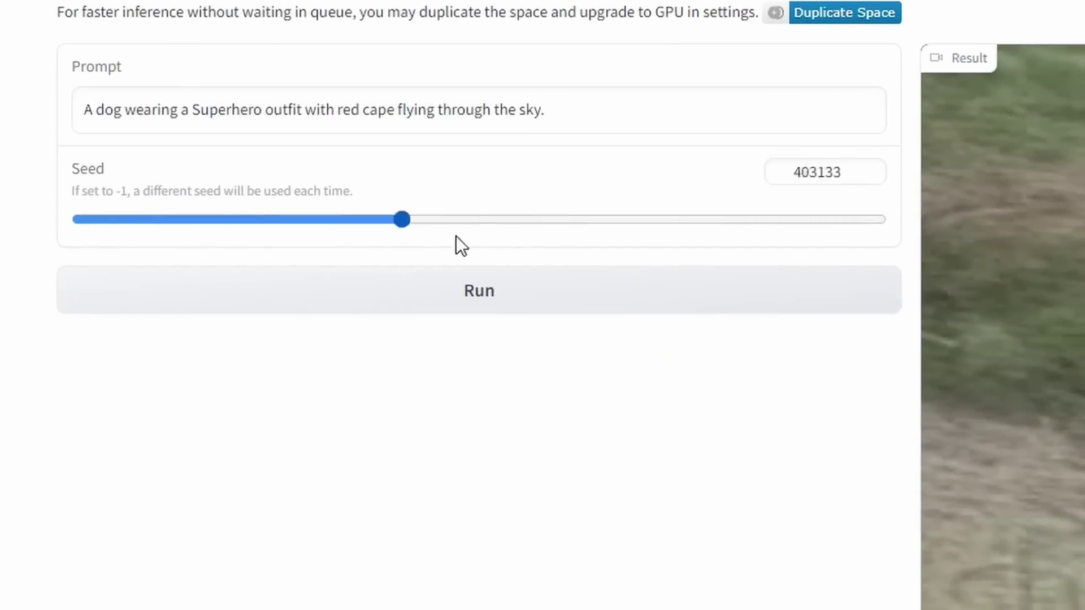
pyautogui.click(590, 308)
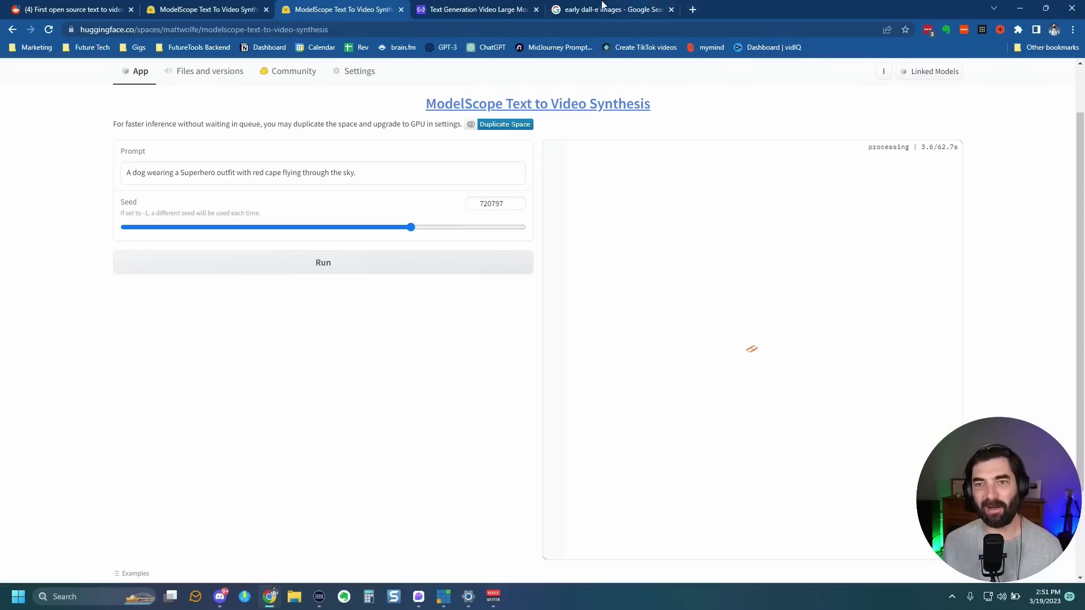
# Compare the official superhero dog example with the generated dog clip, replaying the generated one several times.
pyautogui.click(473, 10)
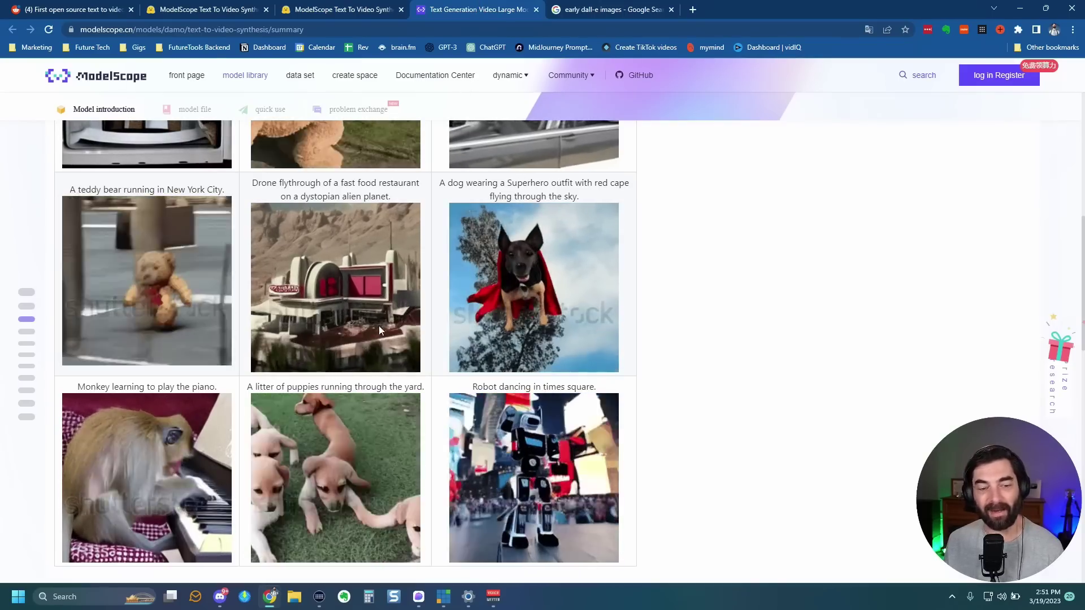
pyautogui.scroll(3, 565, 395)
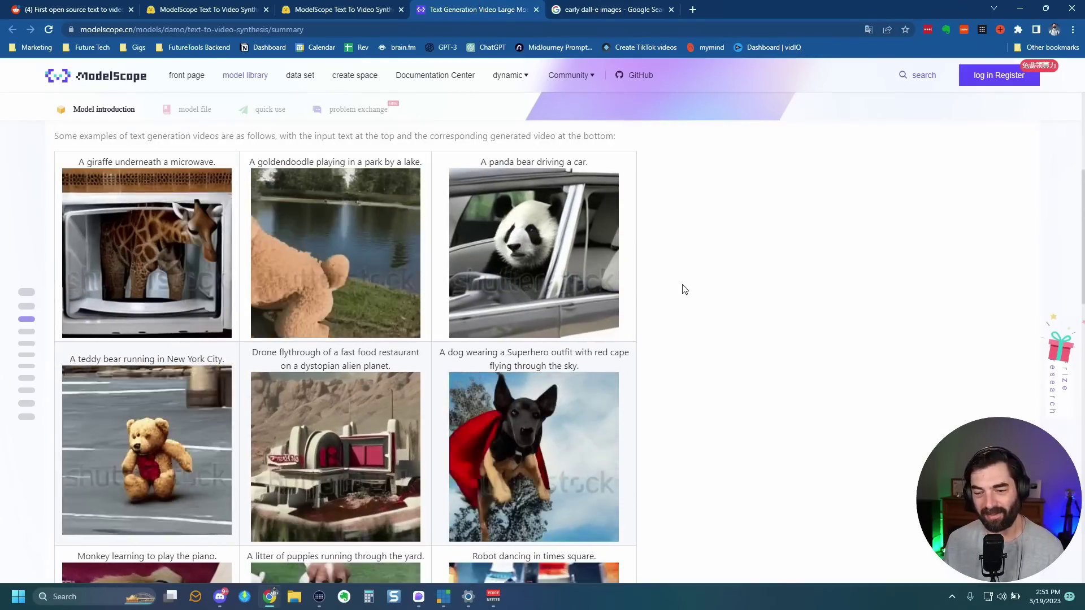
pyautogui.scroll(-6, 684, 290)
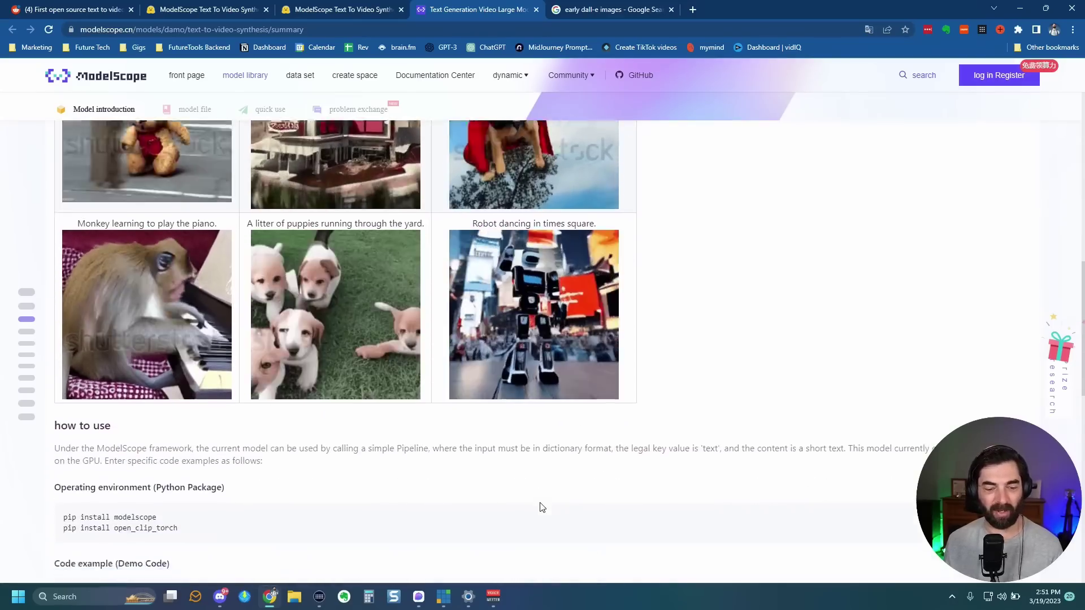
pyautogui.scroll(-14, 541, 507)
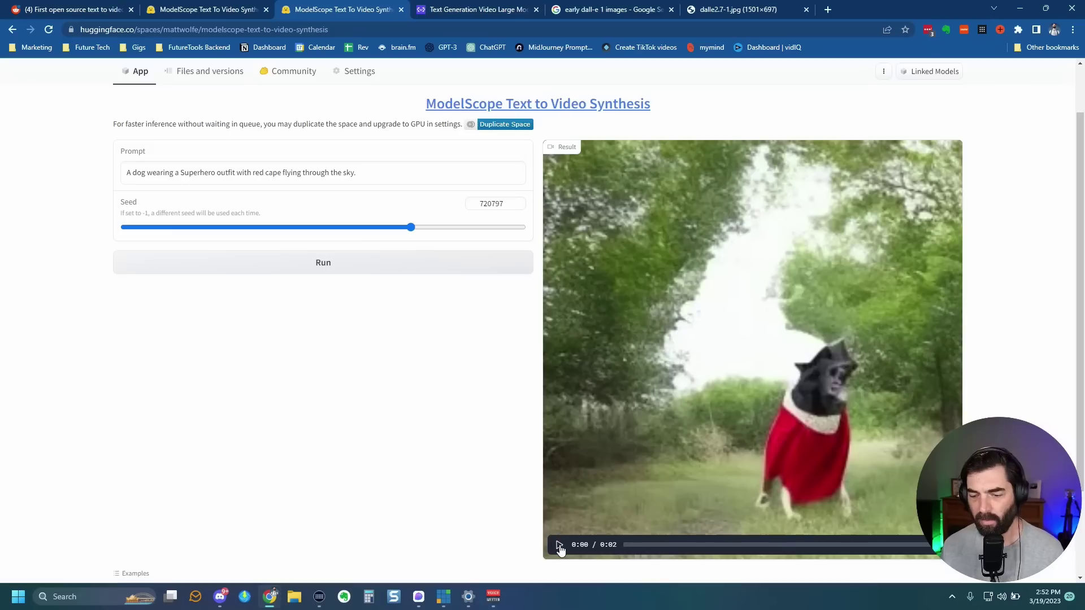
pyautogui.click(558, 546)
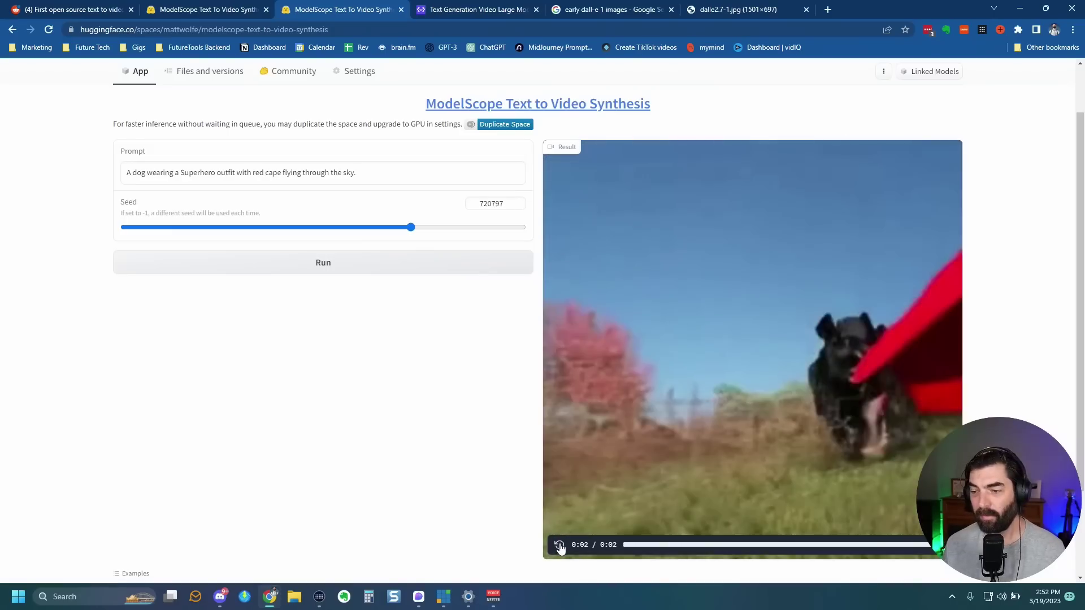
pyautogui.click(560, 546)
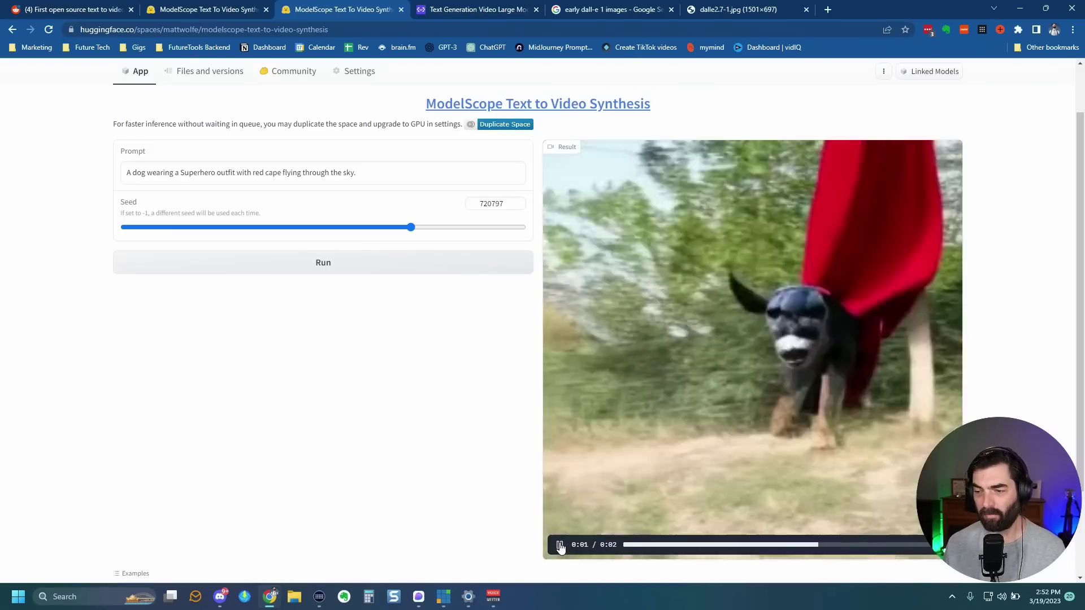
pyautogui.click(560, 546)
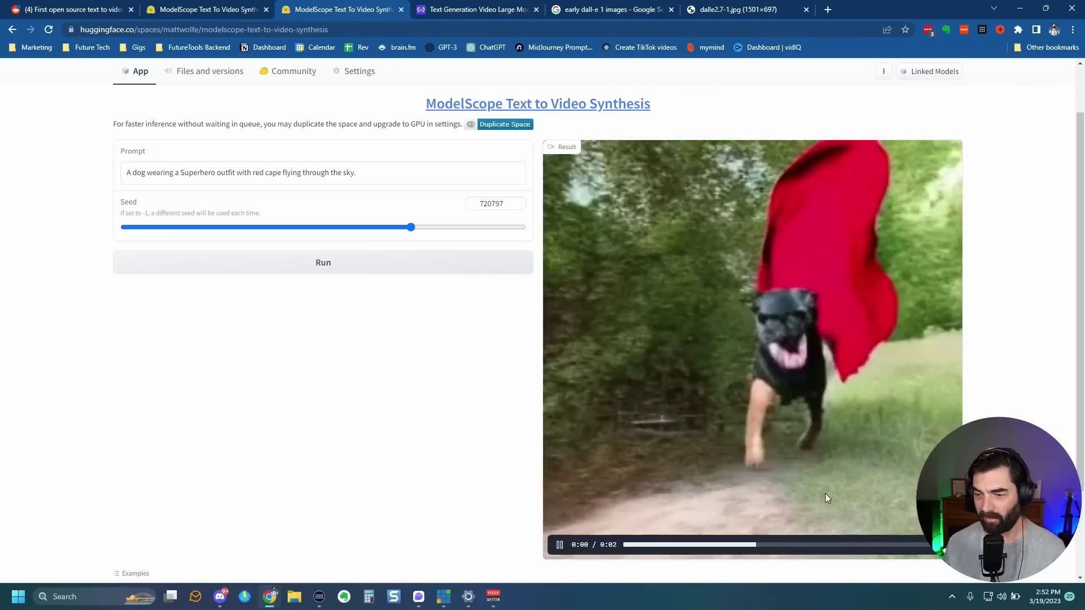
pyautogui.click(446, 7)
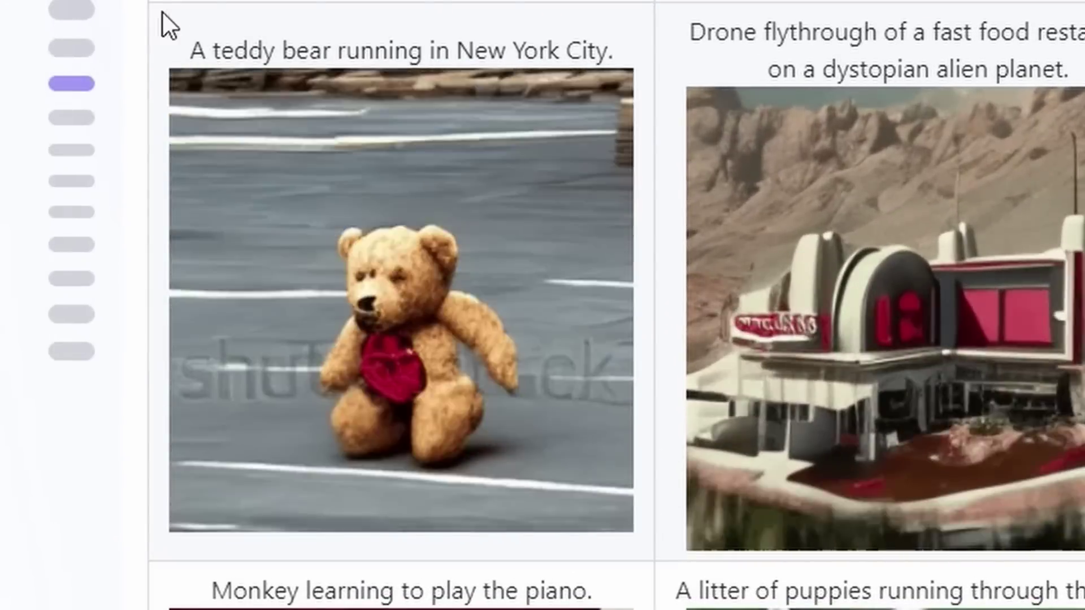
# Select the 'A teddy bear running in New York City.' caption, then play and replay the teddy bear result.
pyautogui.moveTo(194, 49); pyautogui.dragTo(635, 42)
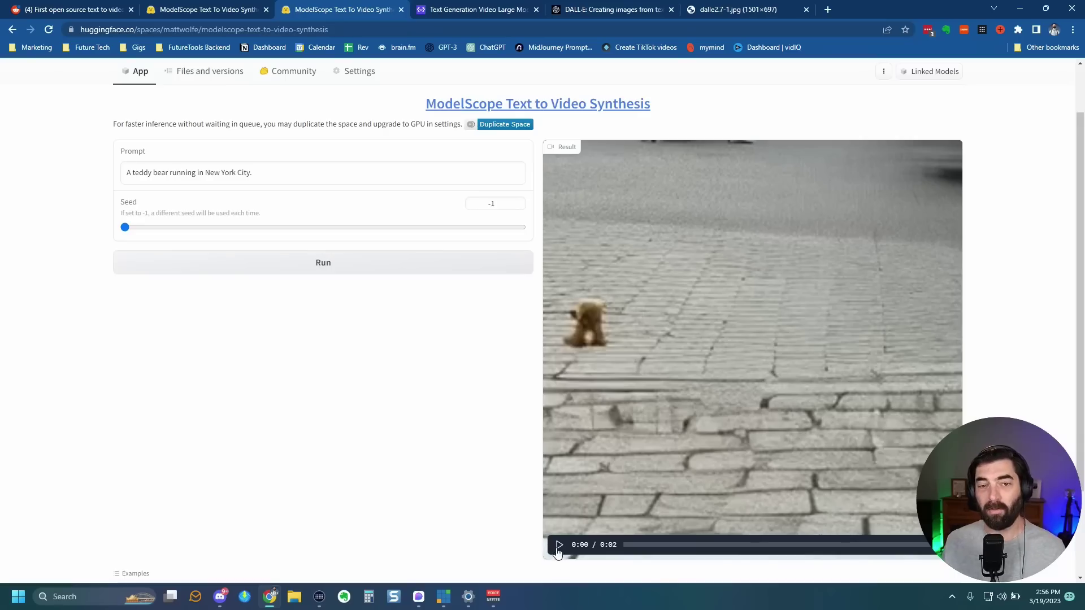
pyautogui.click(559, 545)
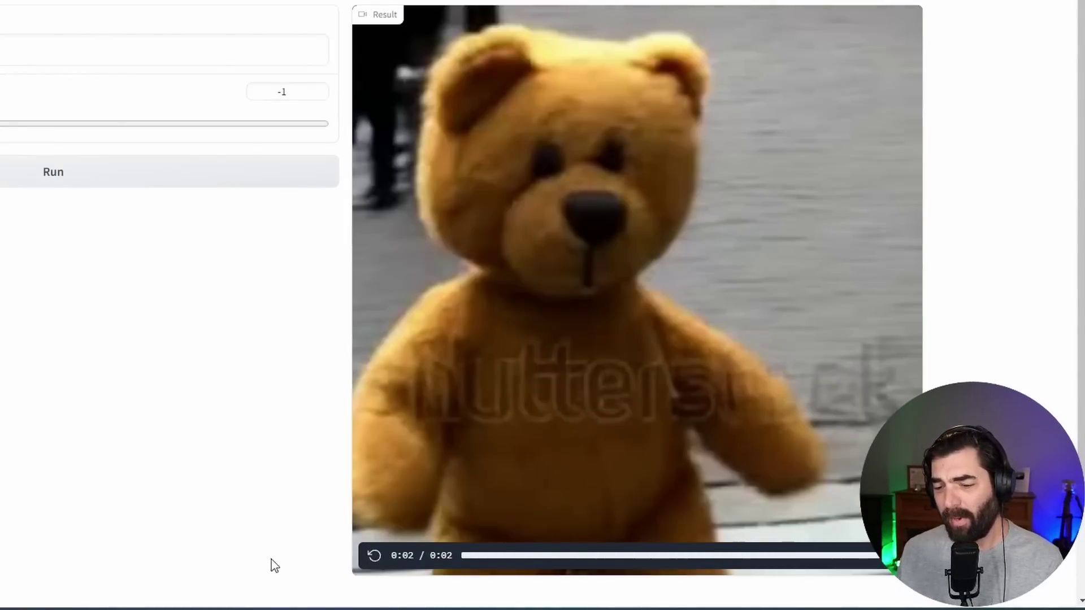
pyautogui.click(373, 556)
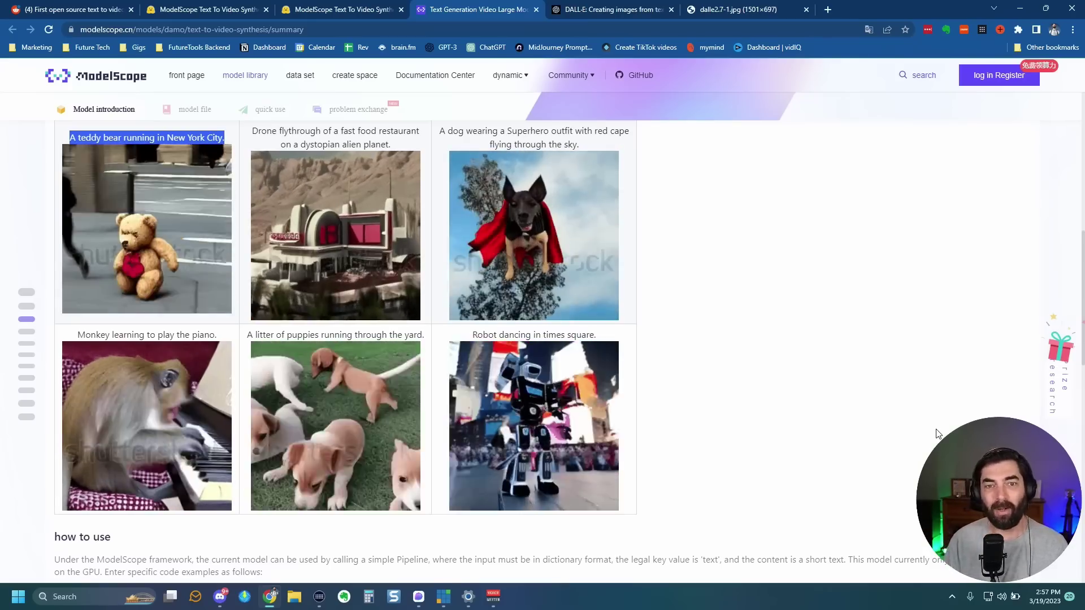
pyautogui.click(305, 5)
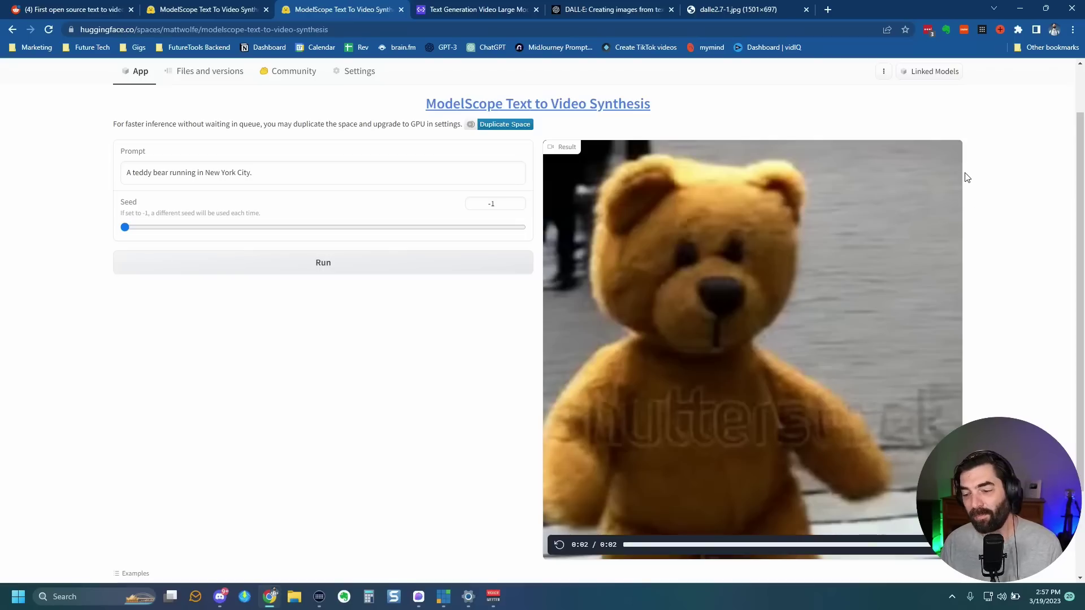
pyautogui.scroll(1, 478, 475)
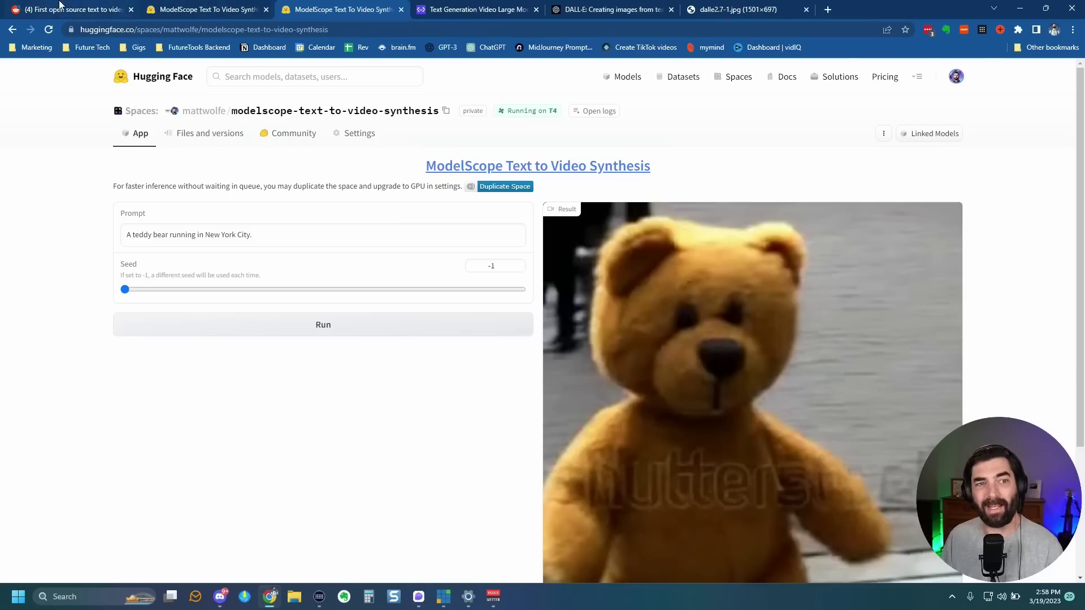
pyautogui.click(59, 7)
# Scroll to the top of the Reddit post, then go back to the ModelScope example gallery.
pyautogui.scroll(3, 312, 489)
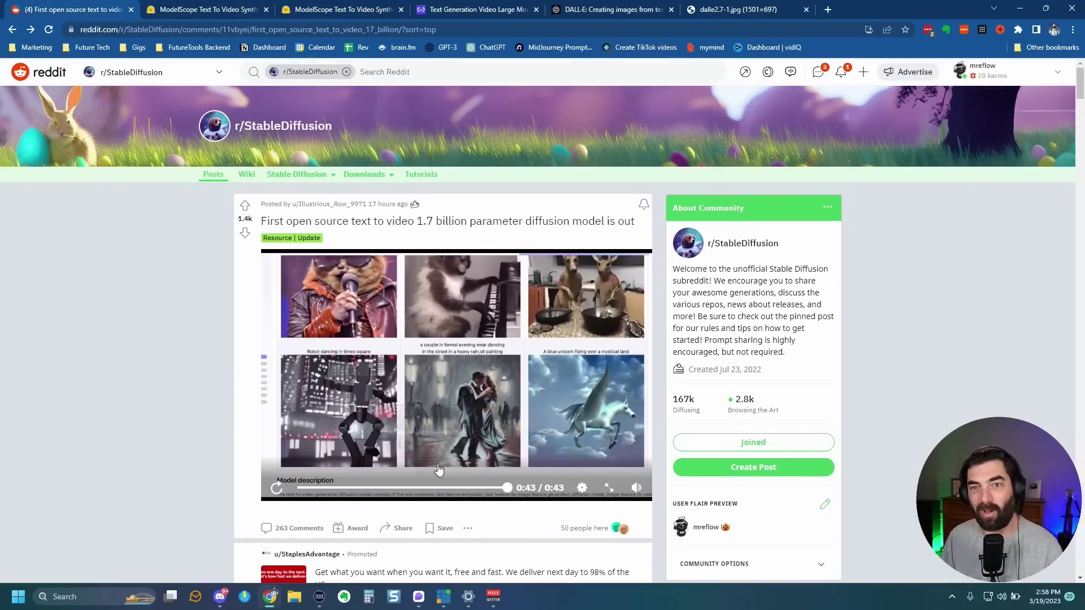
pyautogui.click(479, 9)
pyautogui.scroll(3, 739, 400)
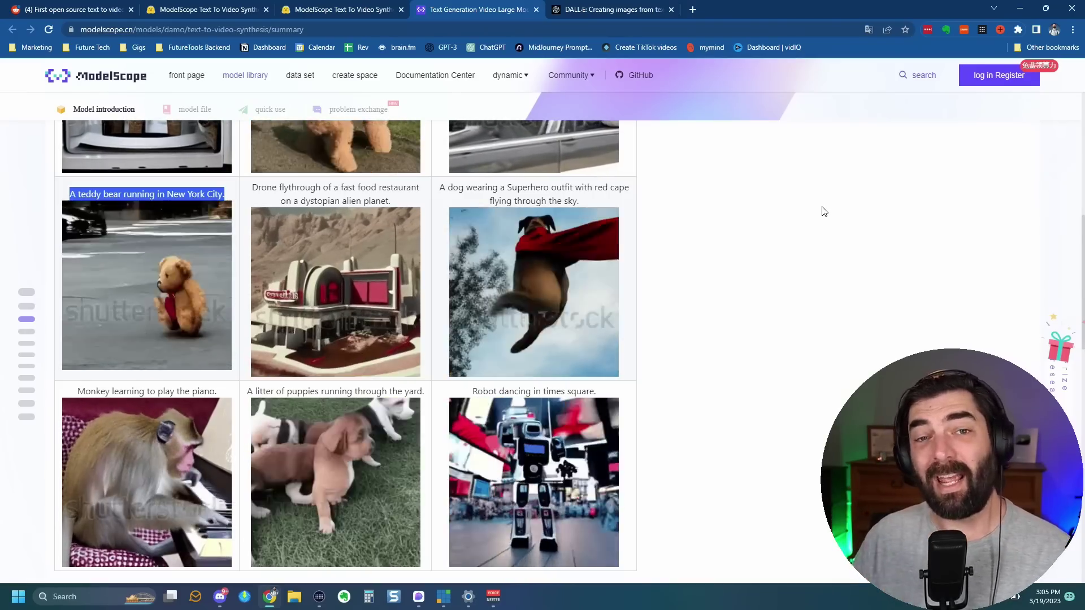
# Switch to the official damo-vilab modelscope-text-to-video-synthesis Space.
pyautogui.click(199, 8)
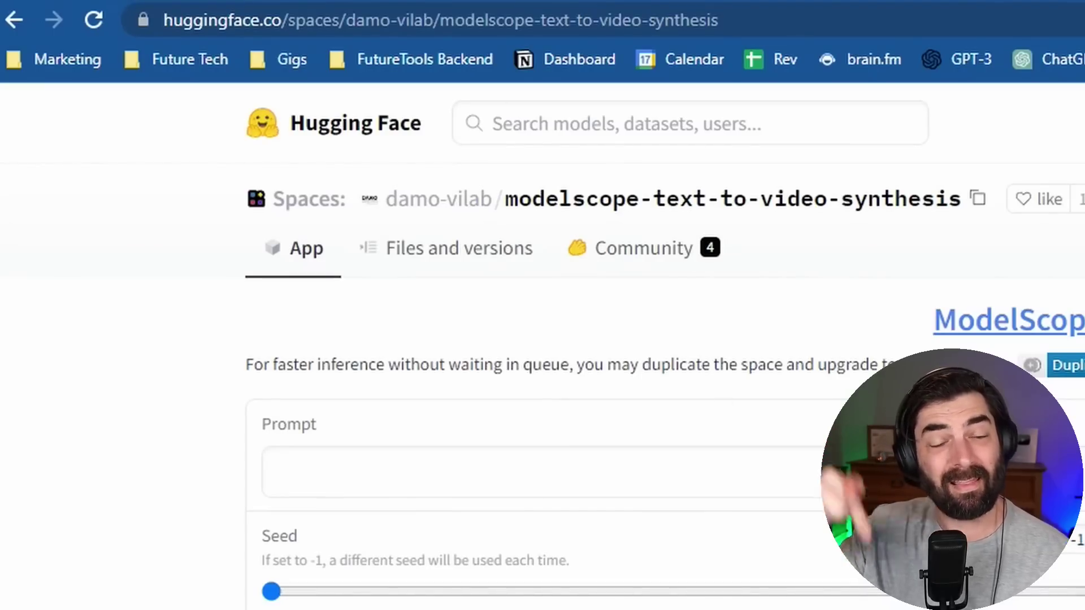